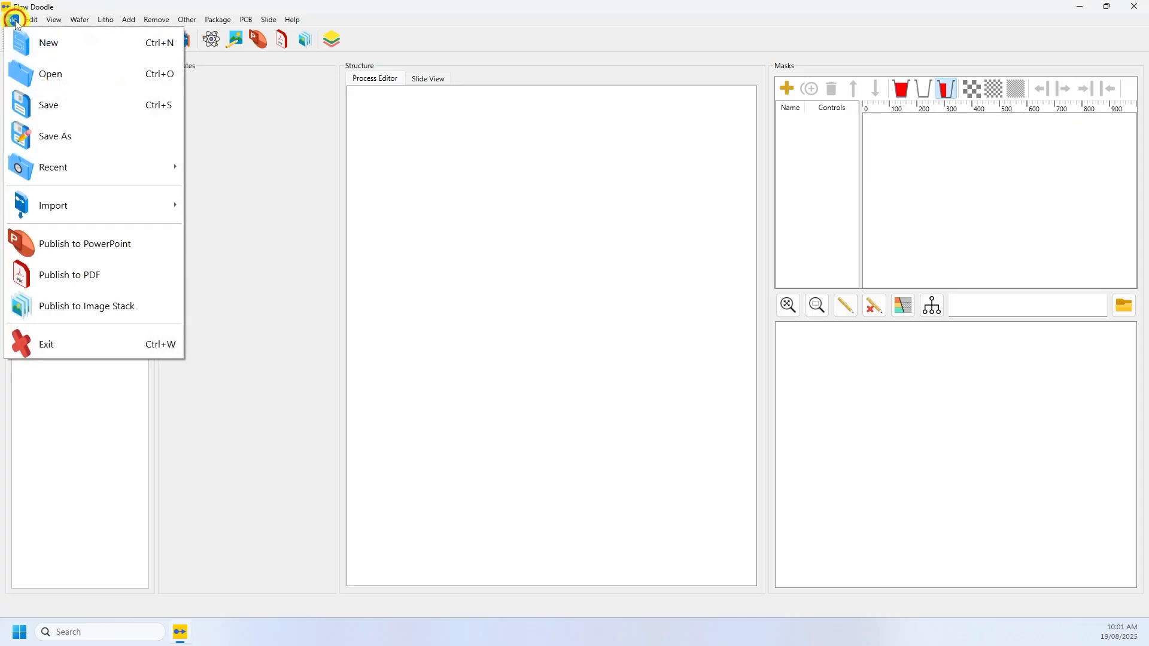
Step: Open the recent project assembled IC + bitmaps.fdflow and bring up the material editor beside the structure view
mouse_move(95, 165)
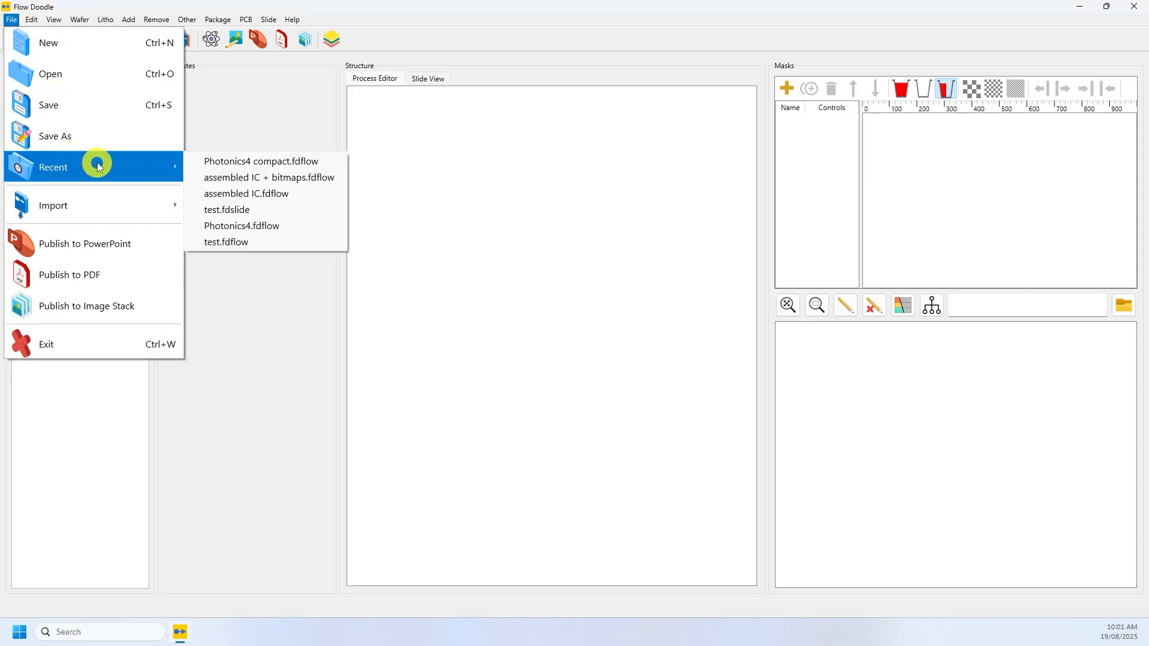
left_click(249, 177)
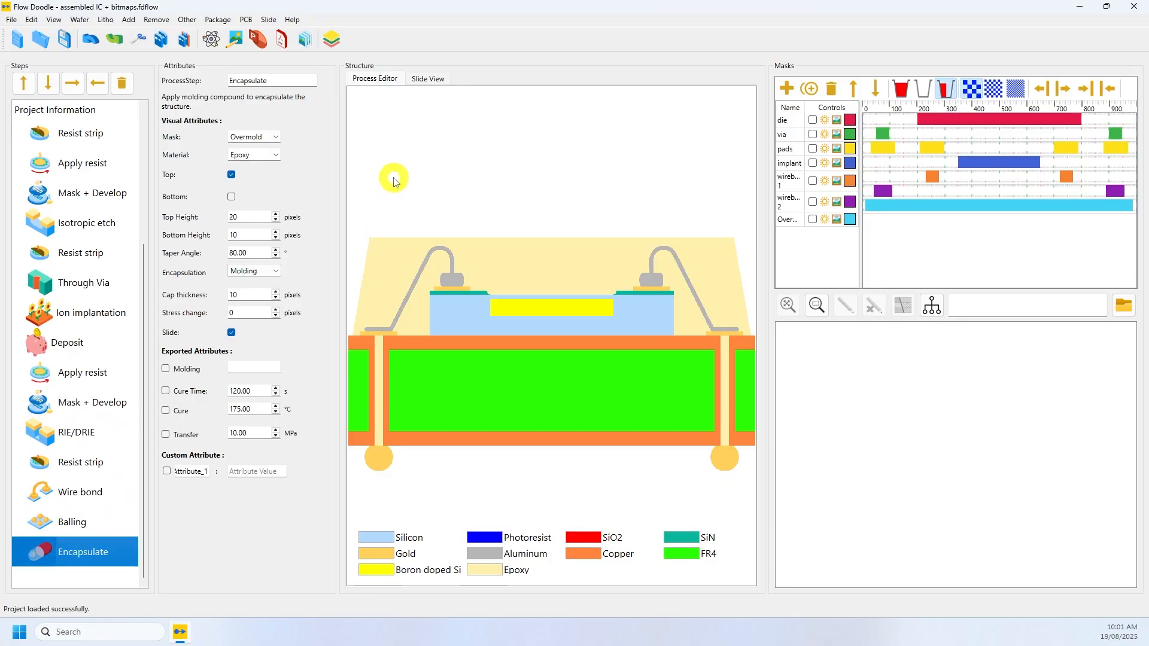
left_click(210, 40)
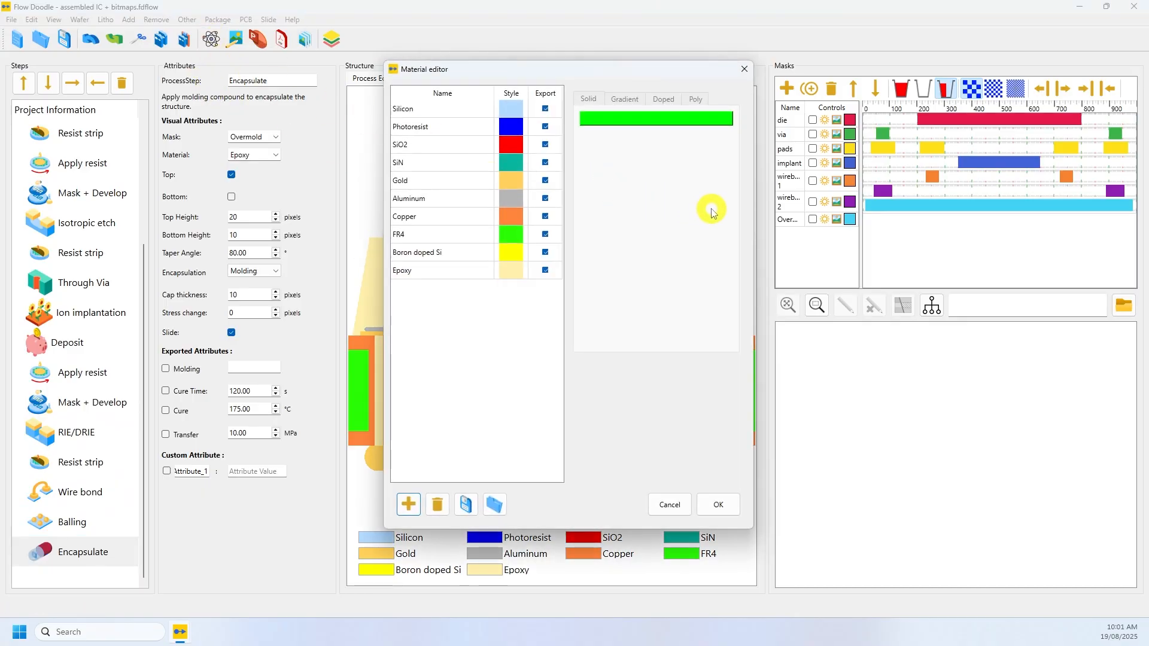
left_click_drag(651, 71, 1012, 101)
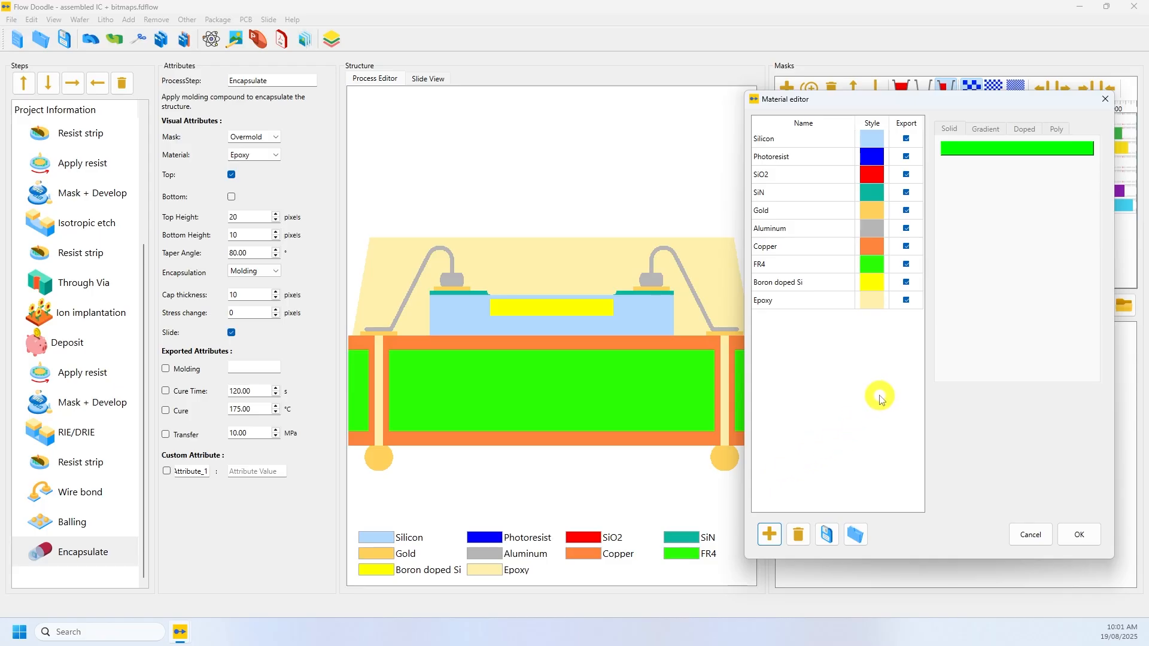
Step: Add three new materials to the material list
left_click(767, 536)
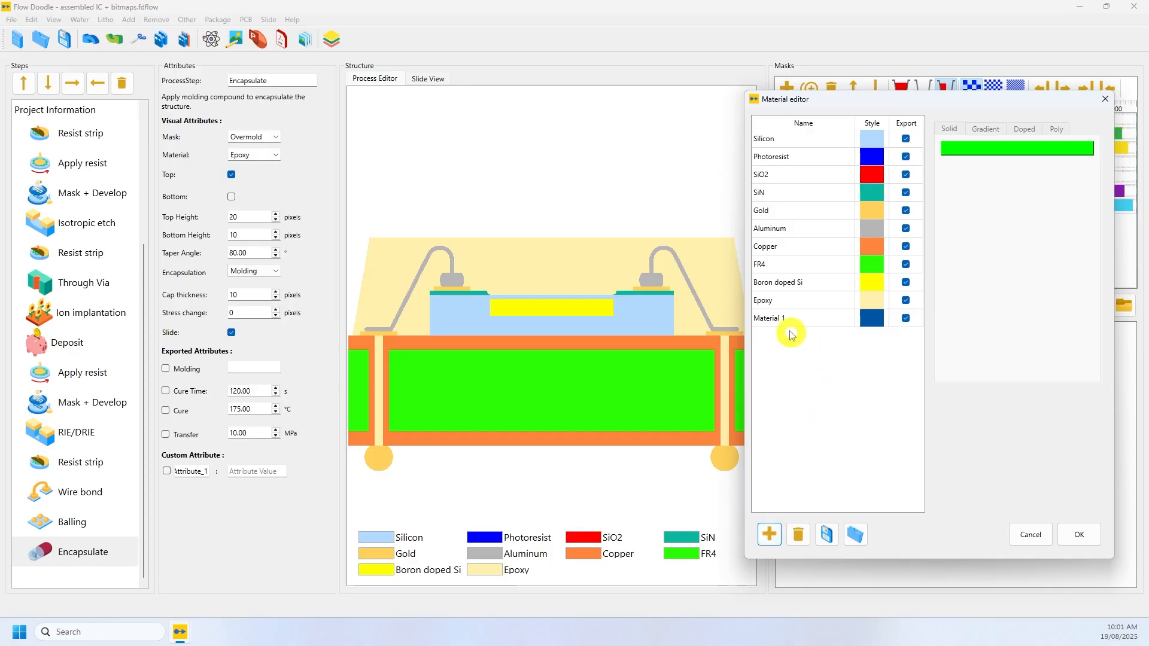
left_click(769, 534)
left_click(768, 534)
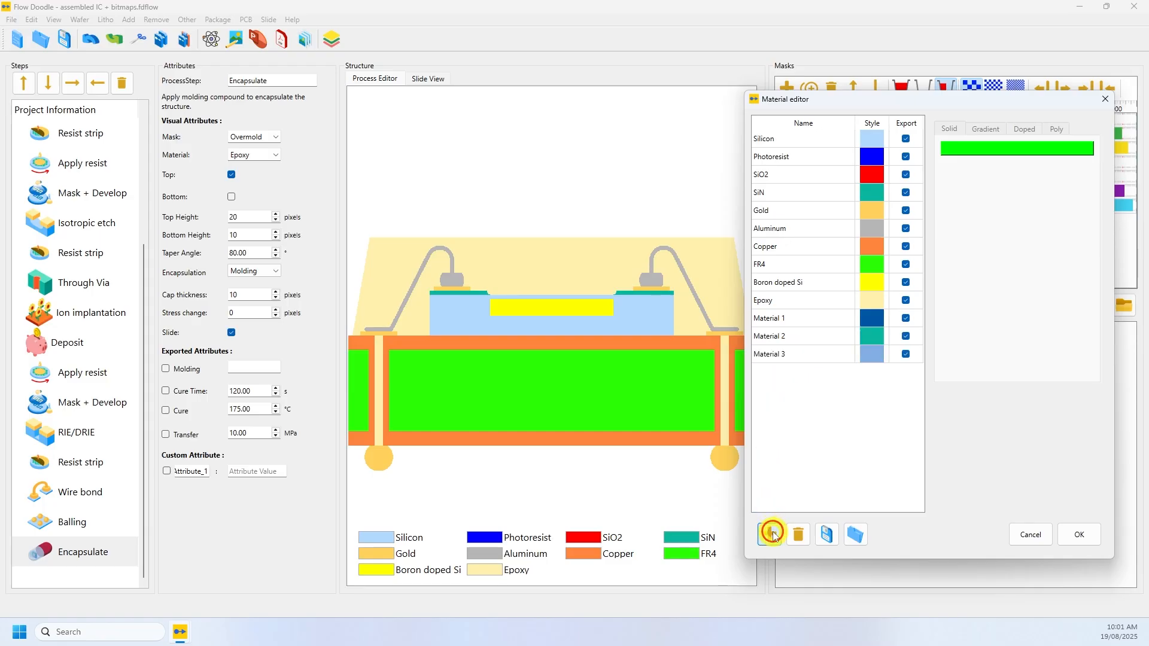
Step: Rename the first newly added material, Material 1, as Uranium
double_click(807, 319)
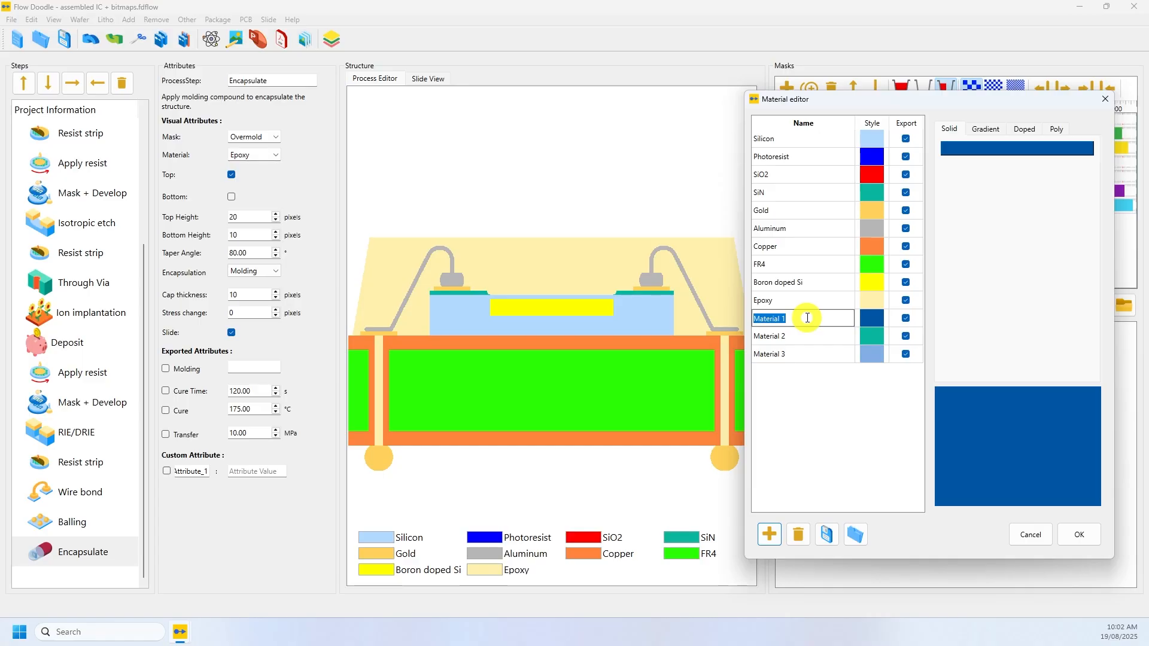
type("Uranium")
key("Return")
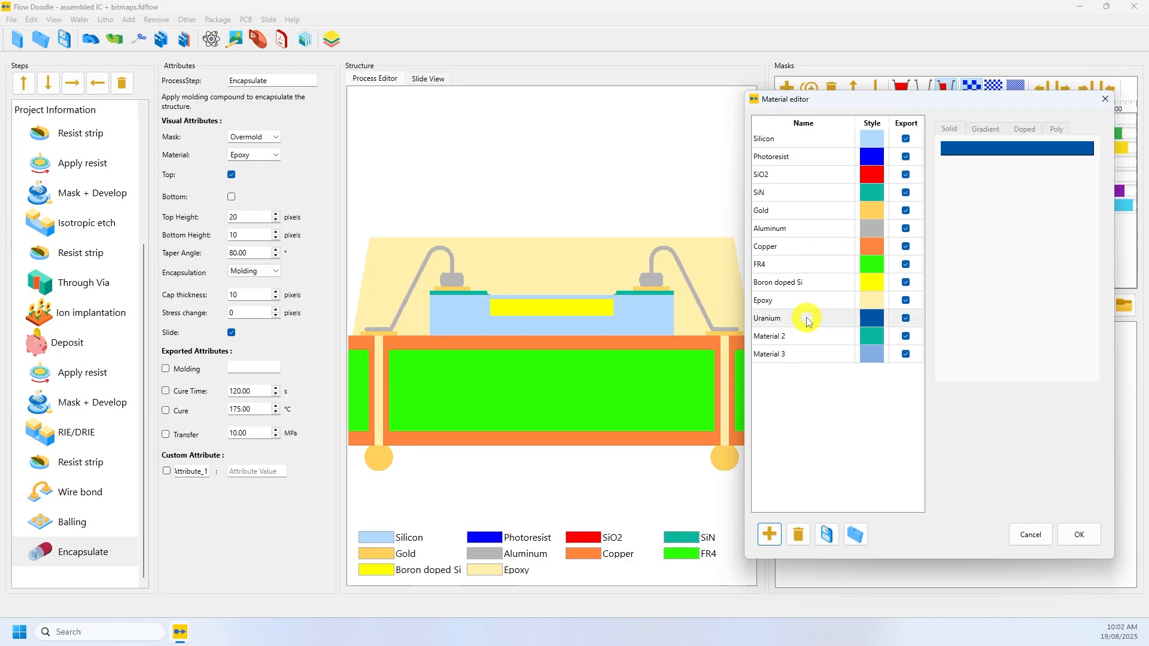
Step: Try to rename Material 2 as Material 3, duplicating an existing material name, and dismiss the warning
double_click(804, 337)
left_click(803, 338)
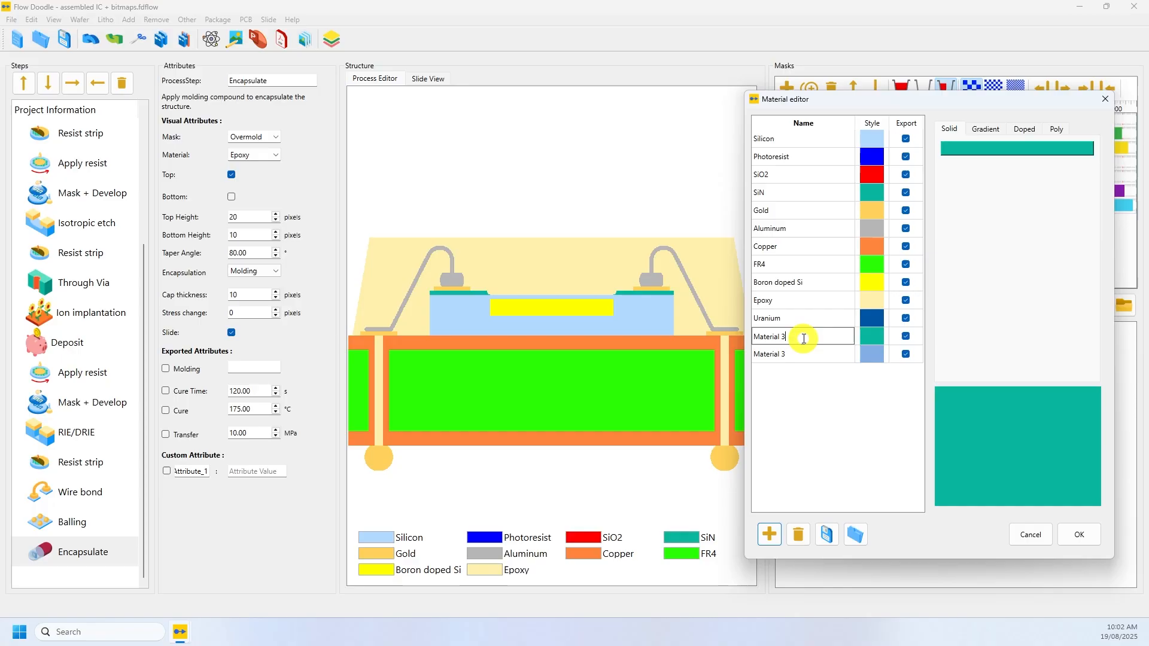
key("Return")
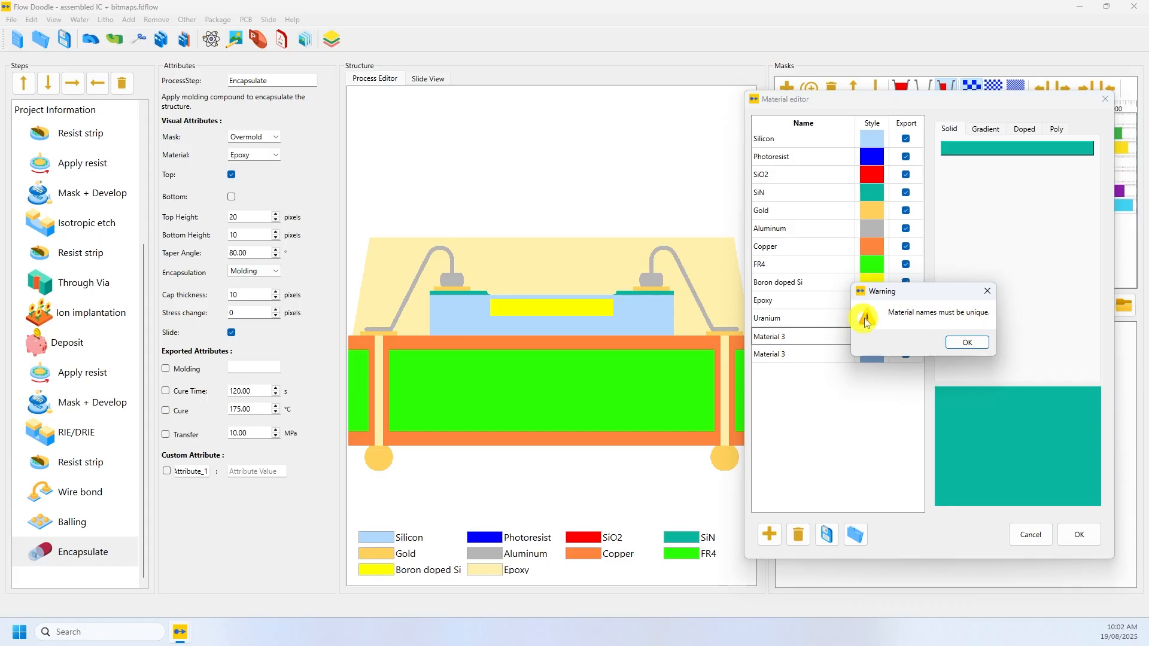
left_click(956, 344)
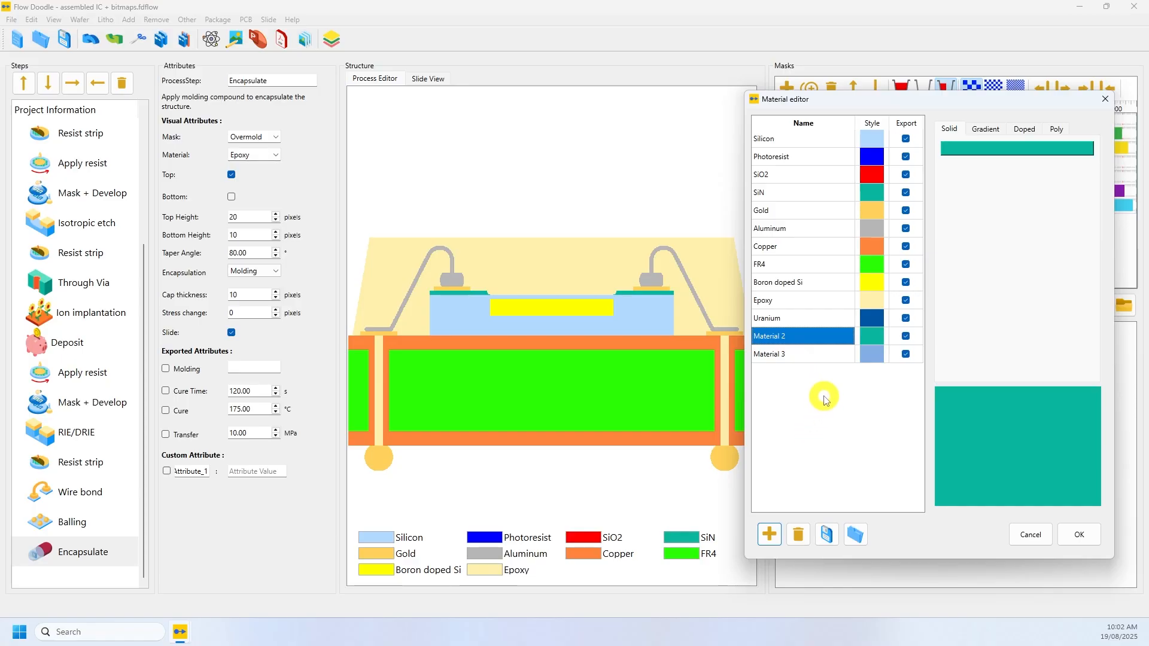
Step: Delete Uranium, Material 2 and Material 3 from the material list together
left_click(796, 317)
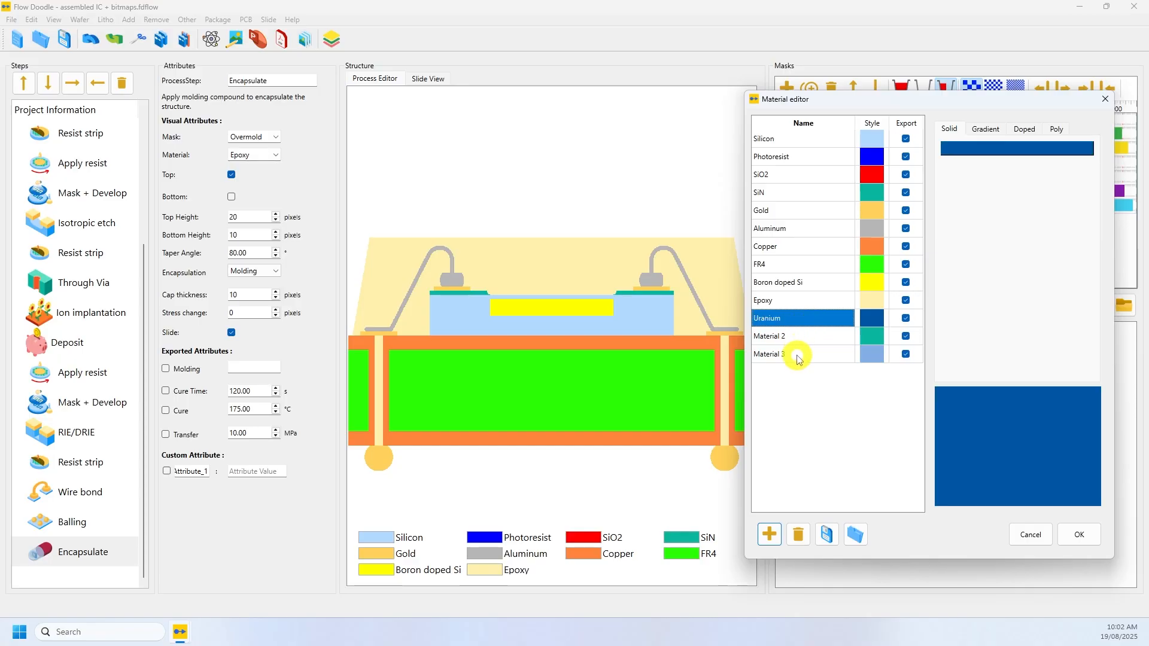
left_click(797, 354, "shift")
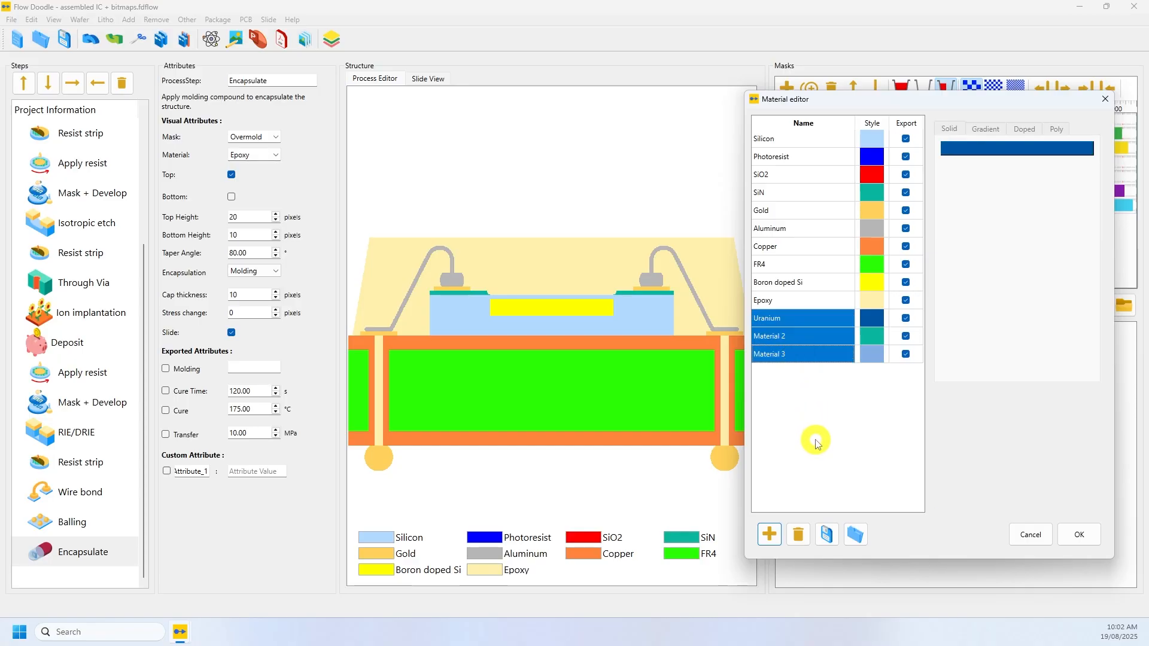
left_click(800, 536)
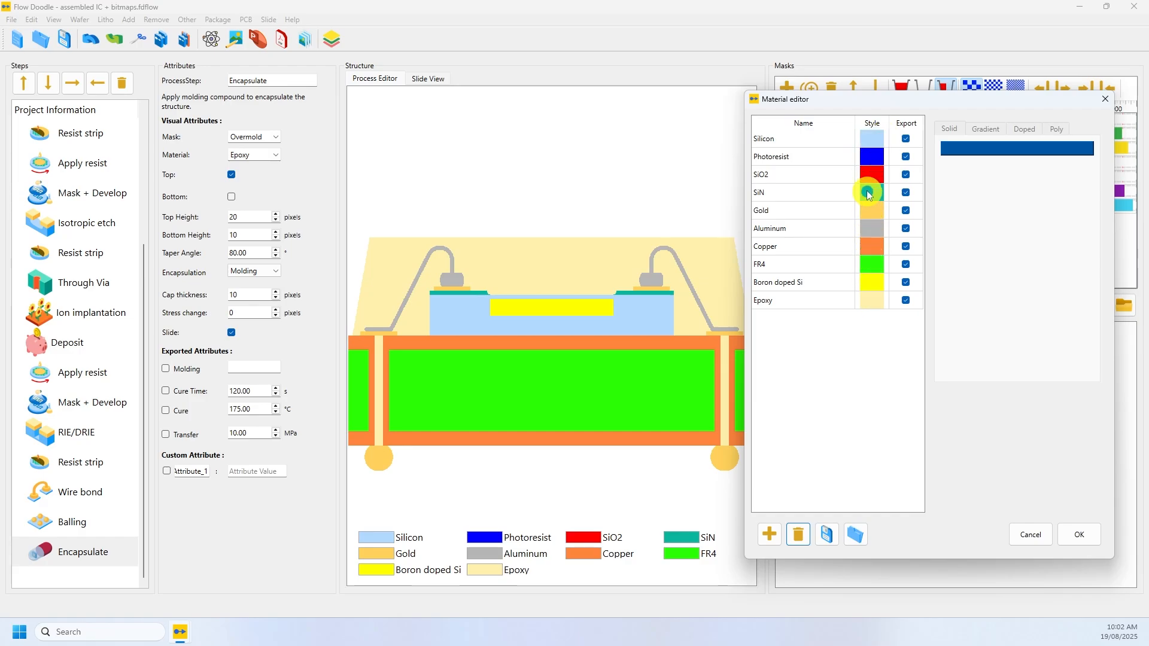
Step: Try the Gradient, Doped and Poly styles on the Epoxy material and return it to Solid
left_click(872, 301)
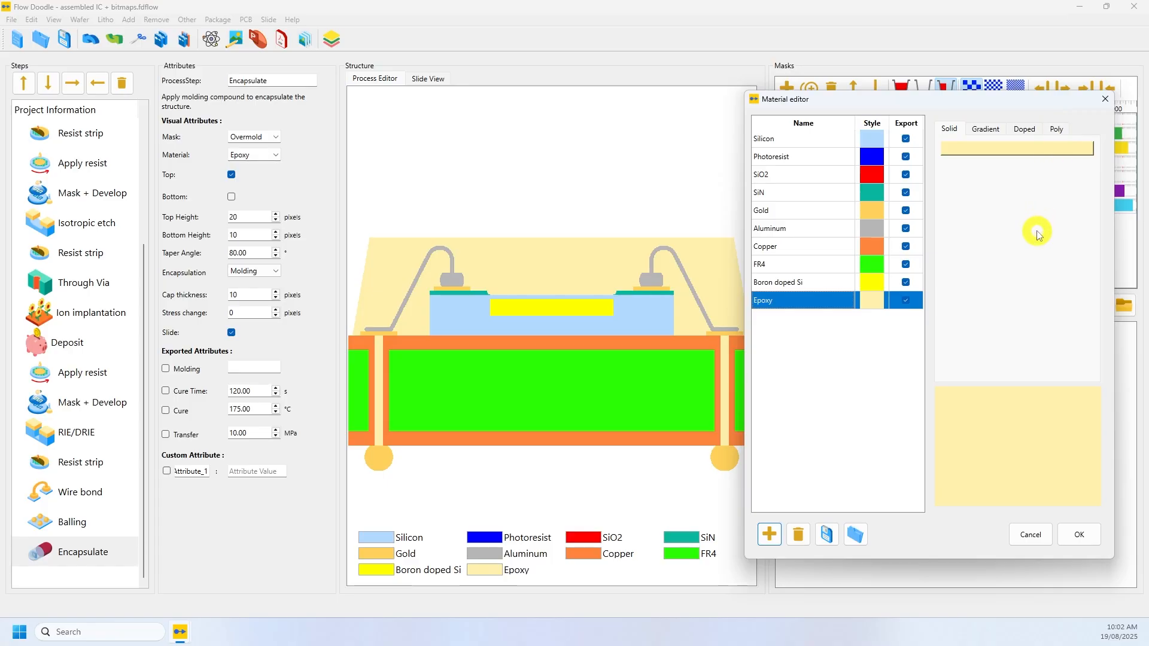
left_click(987, 130)
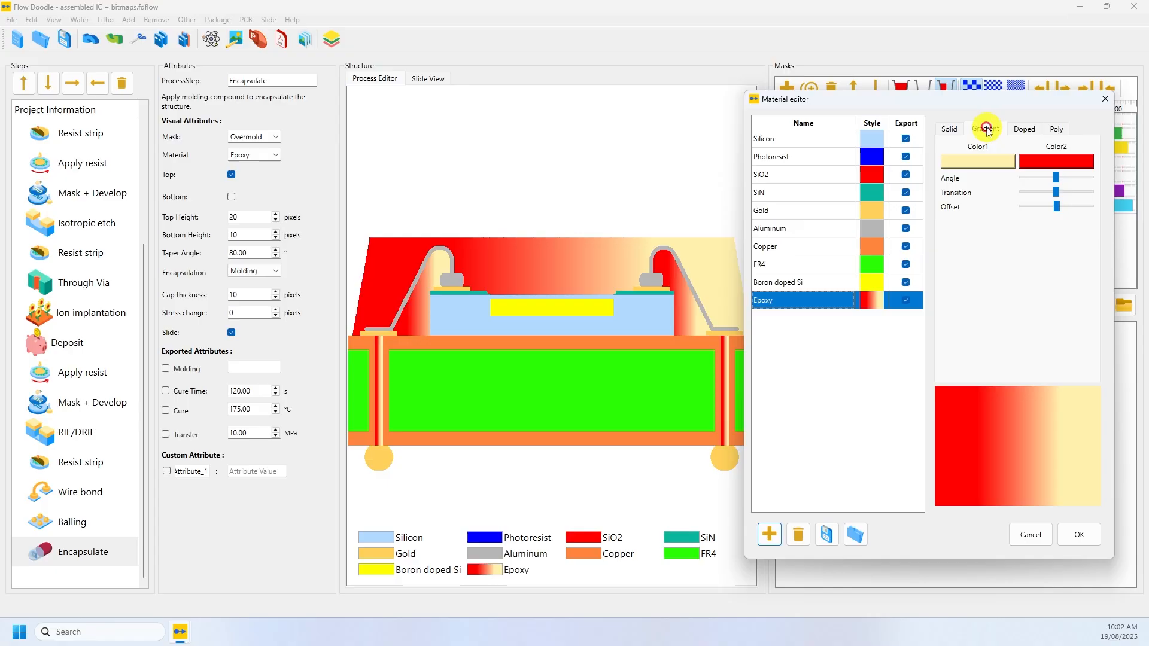
left_click(1023, 129)
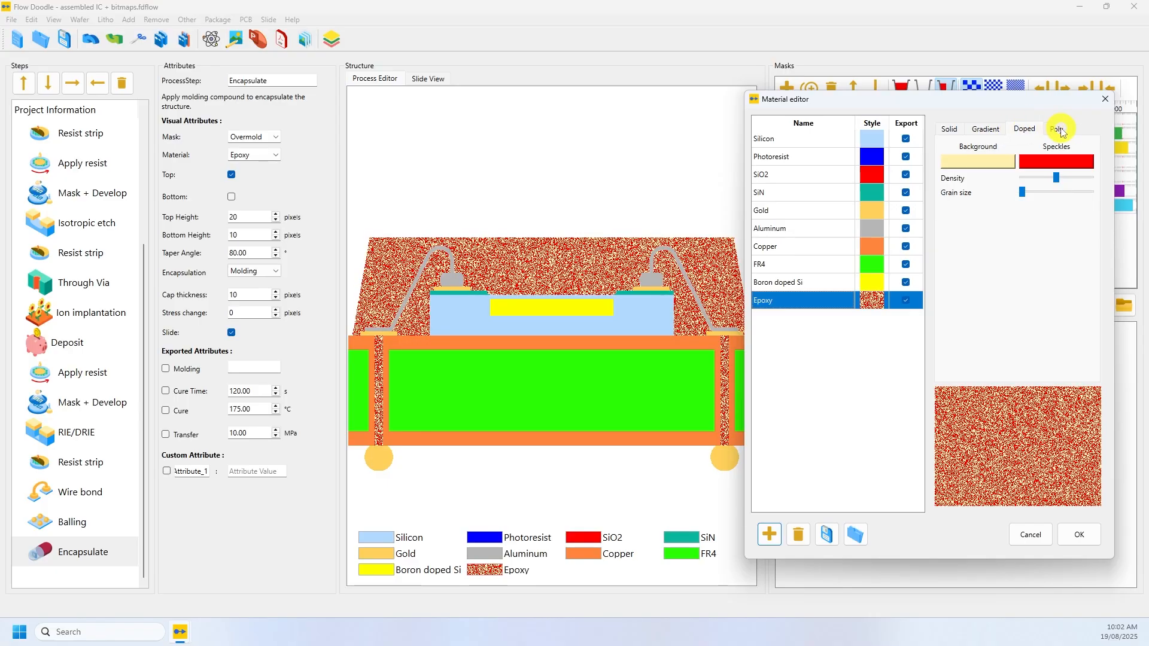
left_click(1059, 129)
left_click(949, 129)
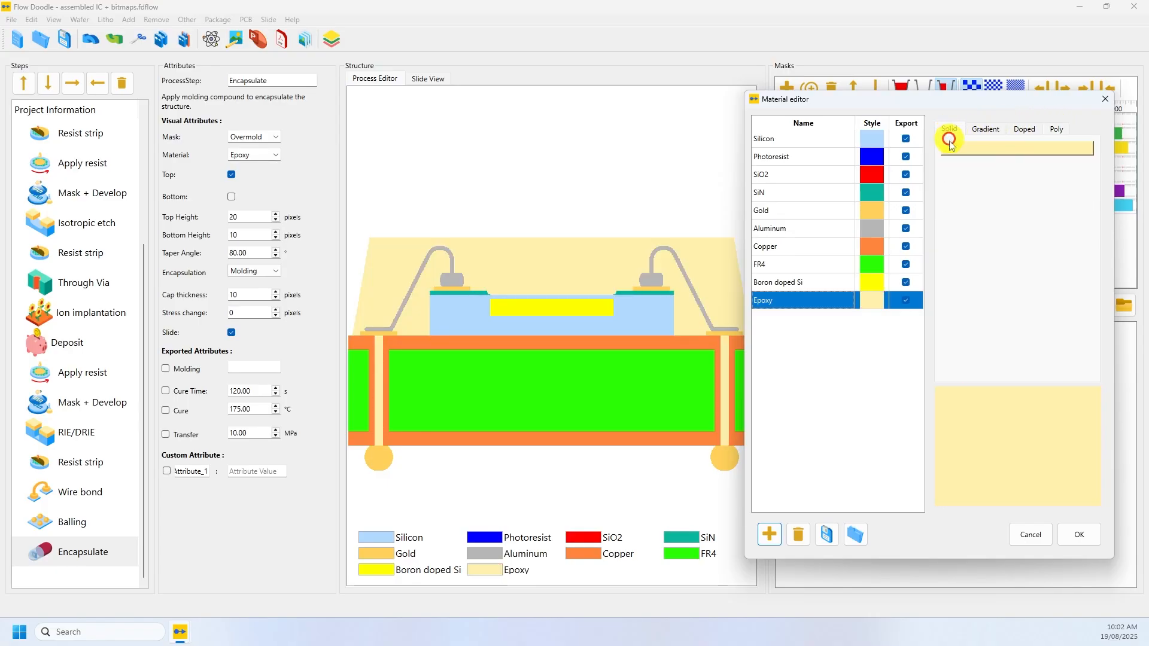
Step: Try black and dark blue as Epoxy's solid color, and set it to light grey #f0f0f0 sampled from the screen
left_click(1012, 150)
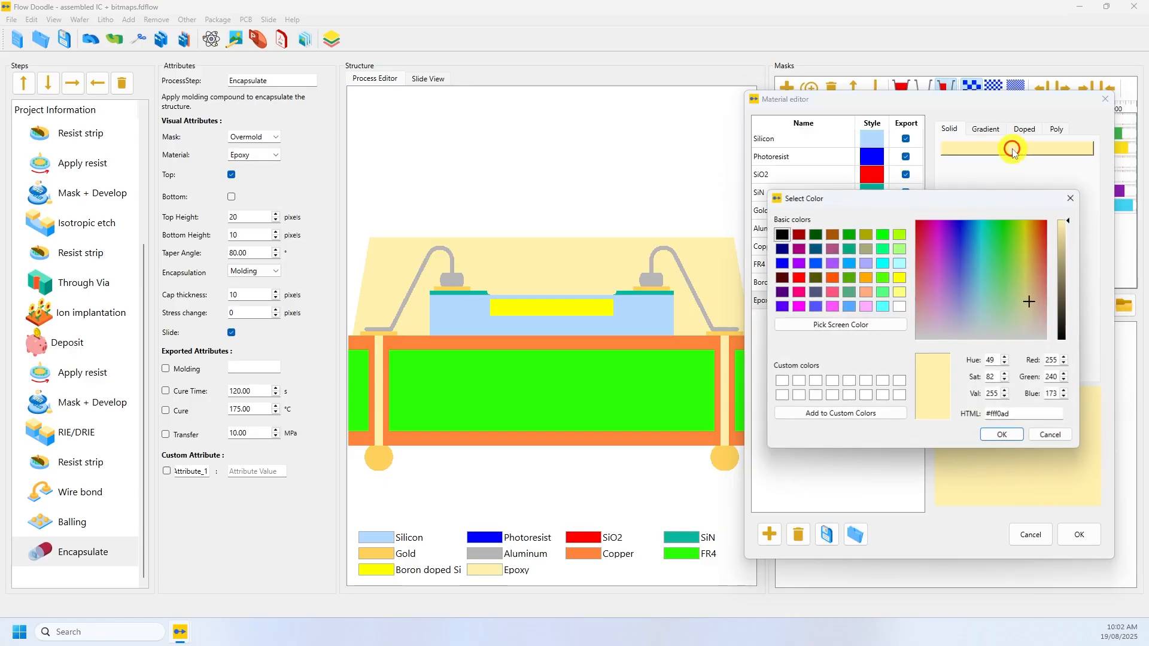
left_click(781, 235)
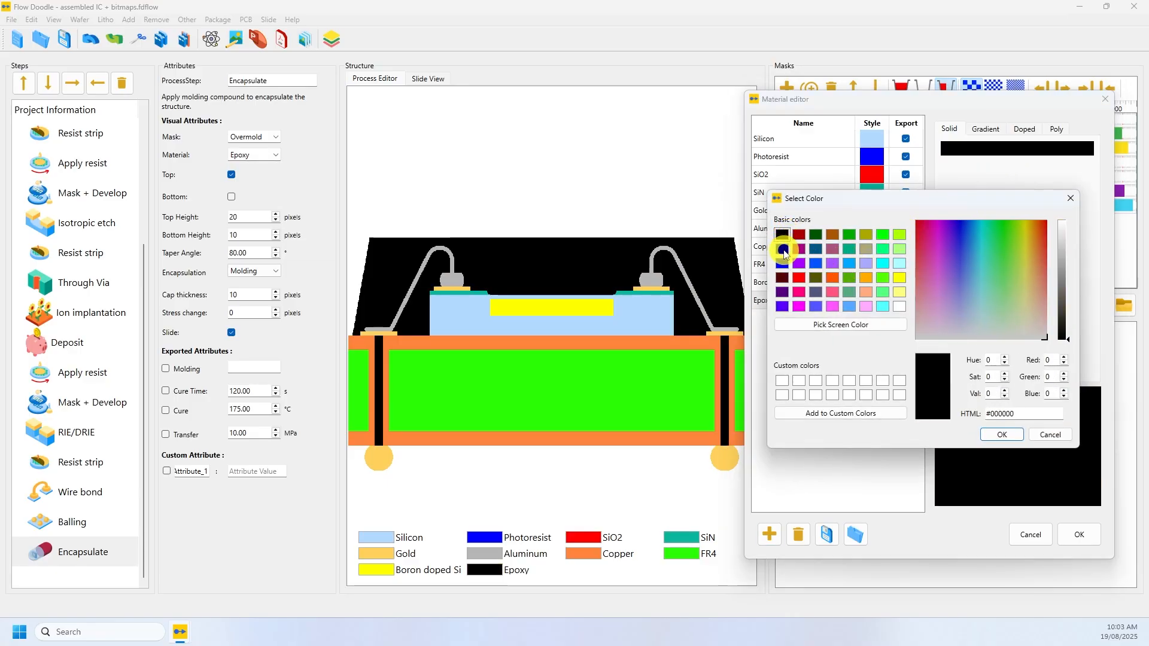
left_click(783, 250)
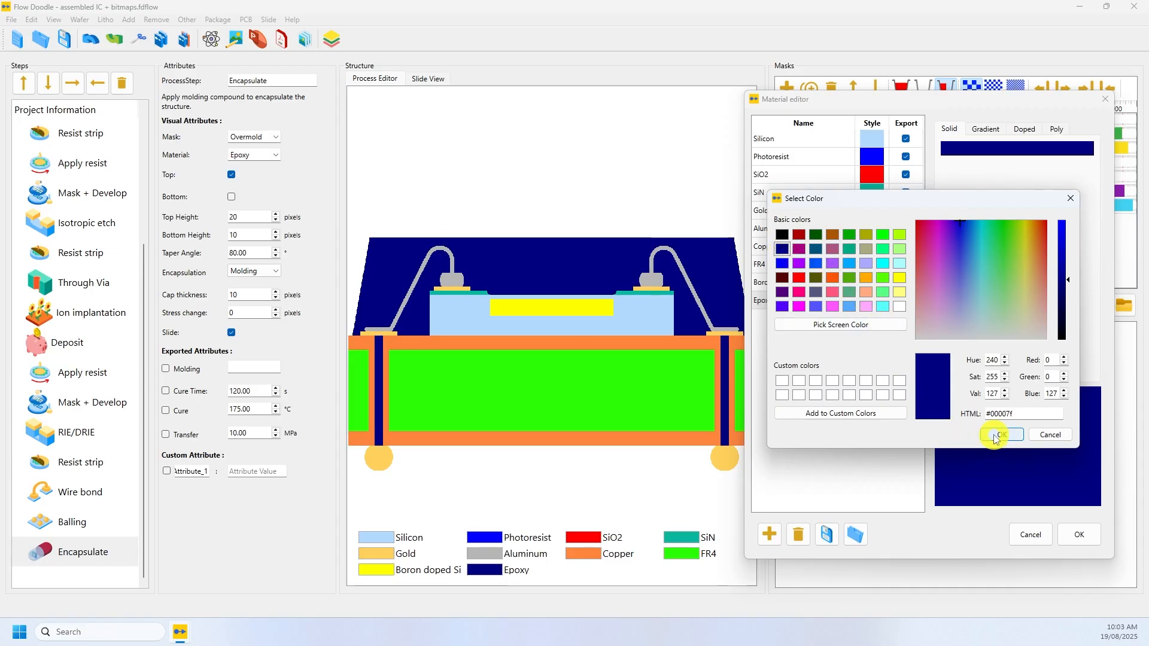
left_click(819, 330)
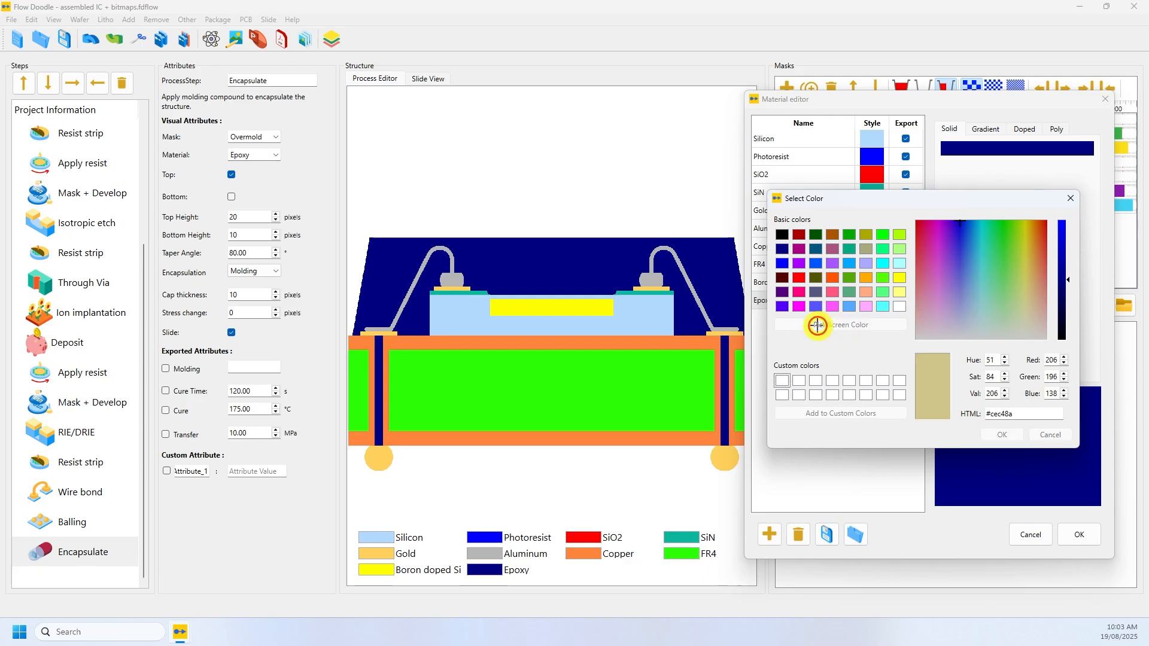
left_click(311, 339)
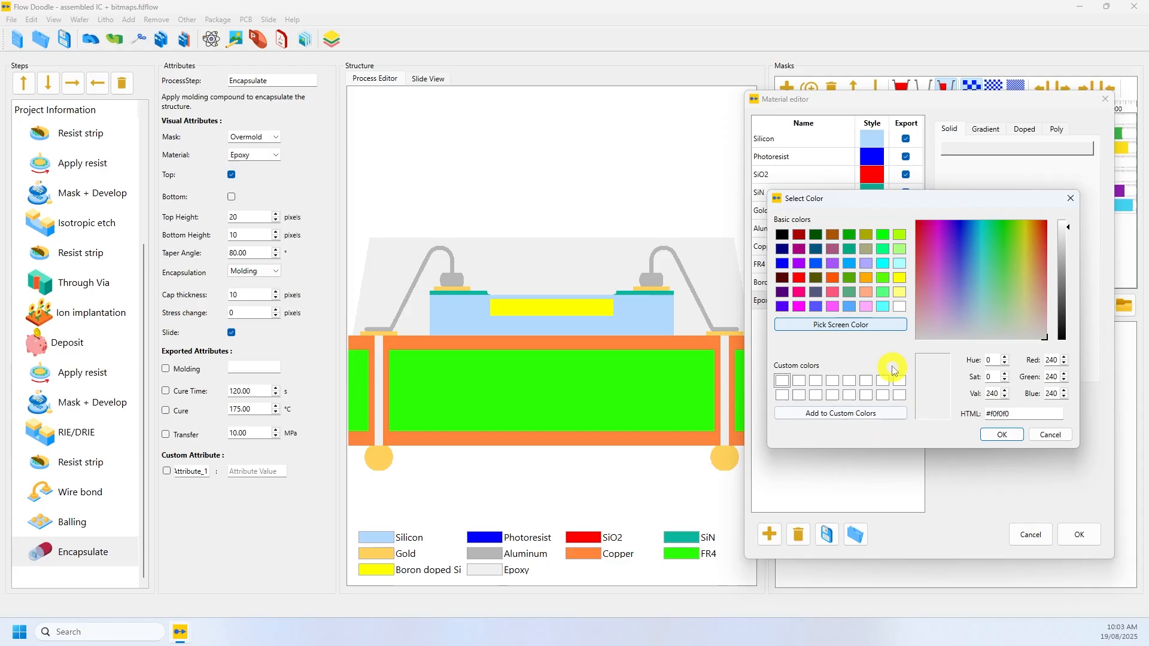
left_click(997, 434)
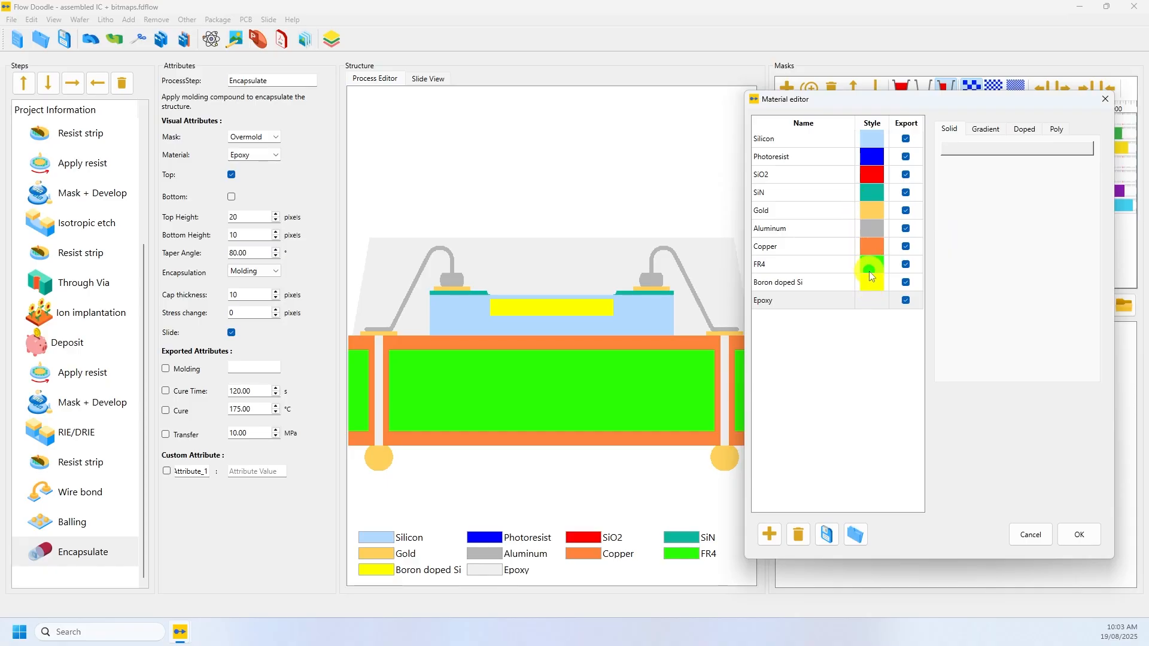
Step: Apply the Gradient style to Epoxy with the angle at its minimum, and adjust the transition and offset
left_click(986, 128)
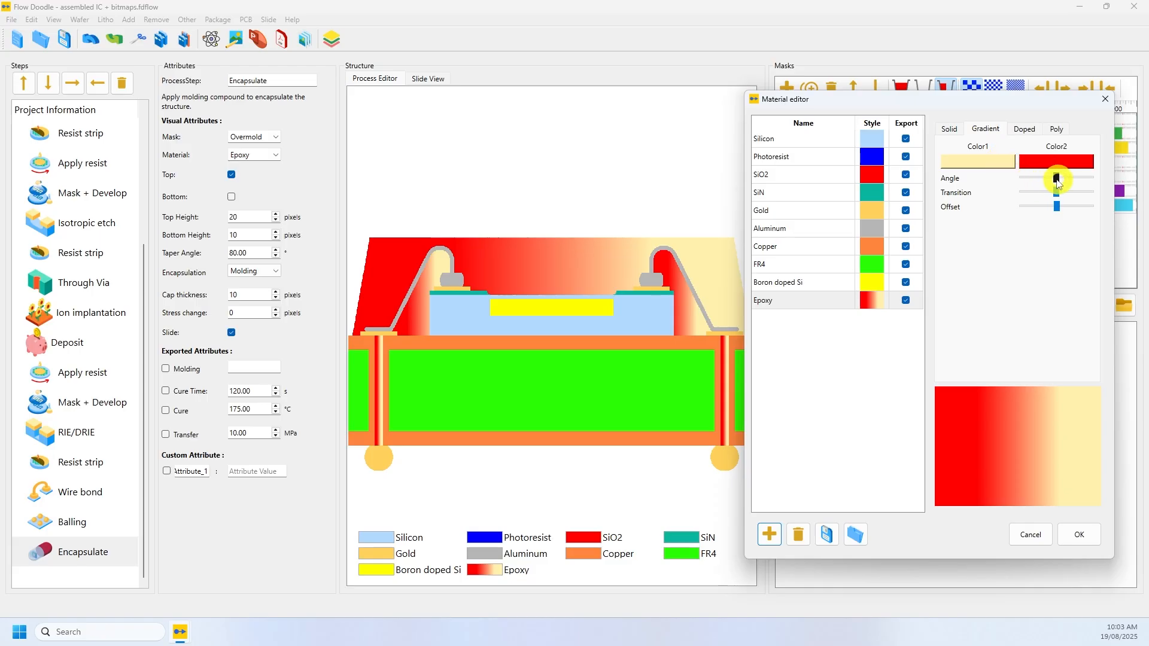
left_click_drag(1056, 178, 1064, 214)
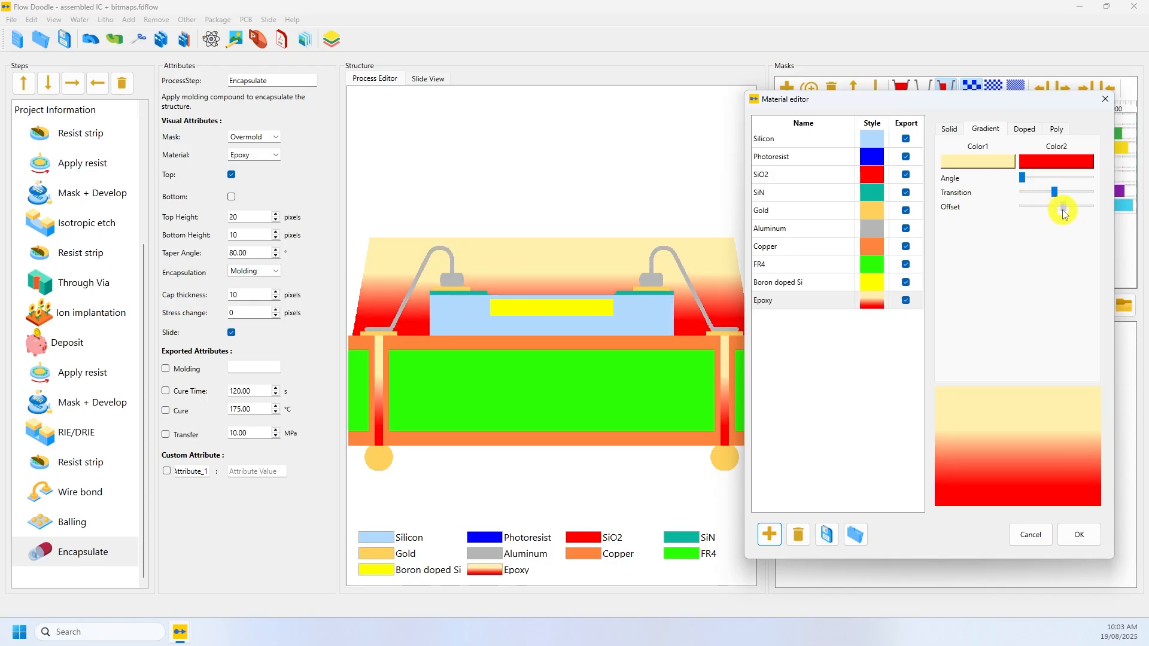
Step: Apply the Doped style to Boron doped Si and adjust its speckle density, with a coarser grain size
left_click(861, 282)
left_click(1023, 131)
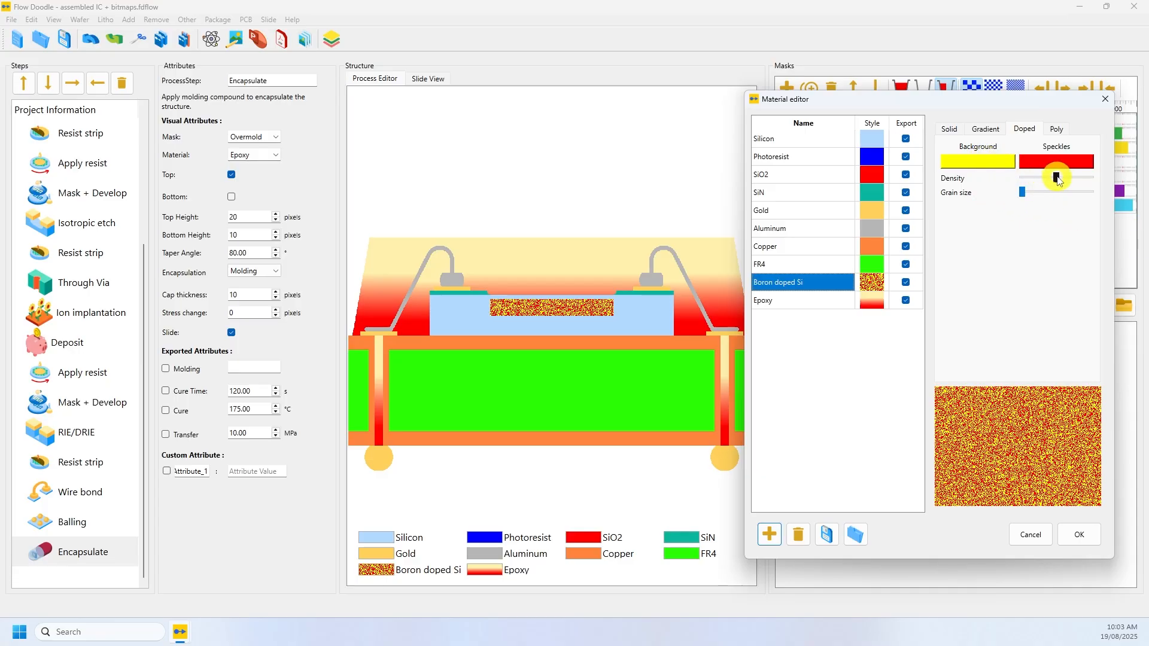
mouse_move(1058, 180)
left_mouse_down()
mouse_move(1020, 178)
mouse_move(1056, 180)
mouse_move(1025, 183)
mouse_move(1070, 199)
mouse_move(1054, 187)
left_mouse_up()
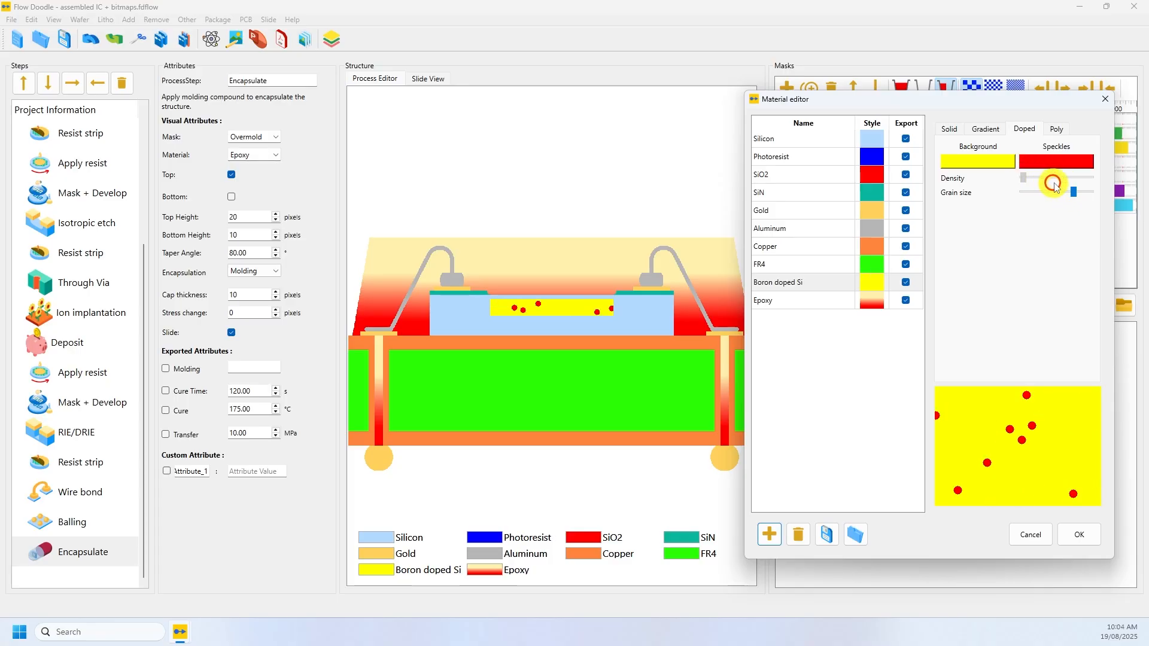
Step: Set the Boron doped Si background to the silicon color sampled from the structure, and lower the speckle density and reduce grain size to minimum
left_click(990, 164)
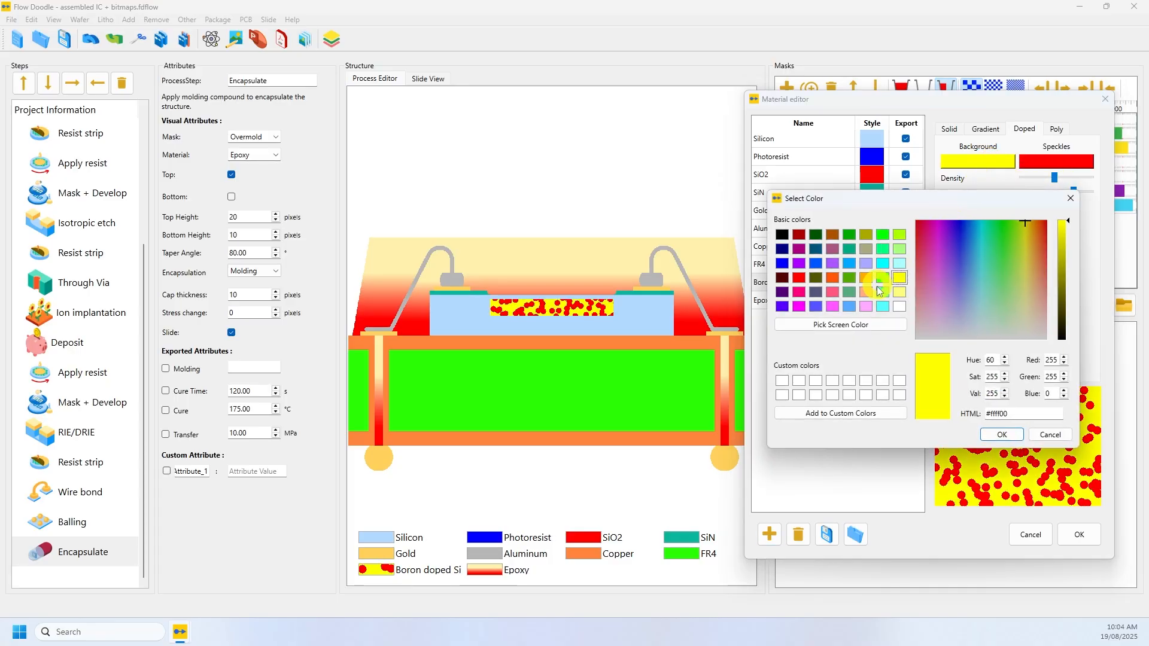
left_click(870, 325)
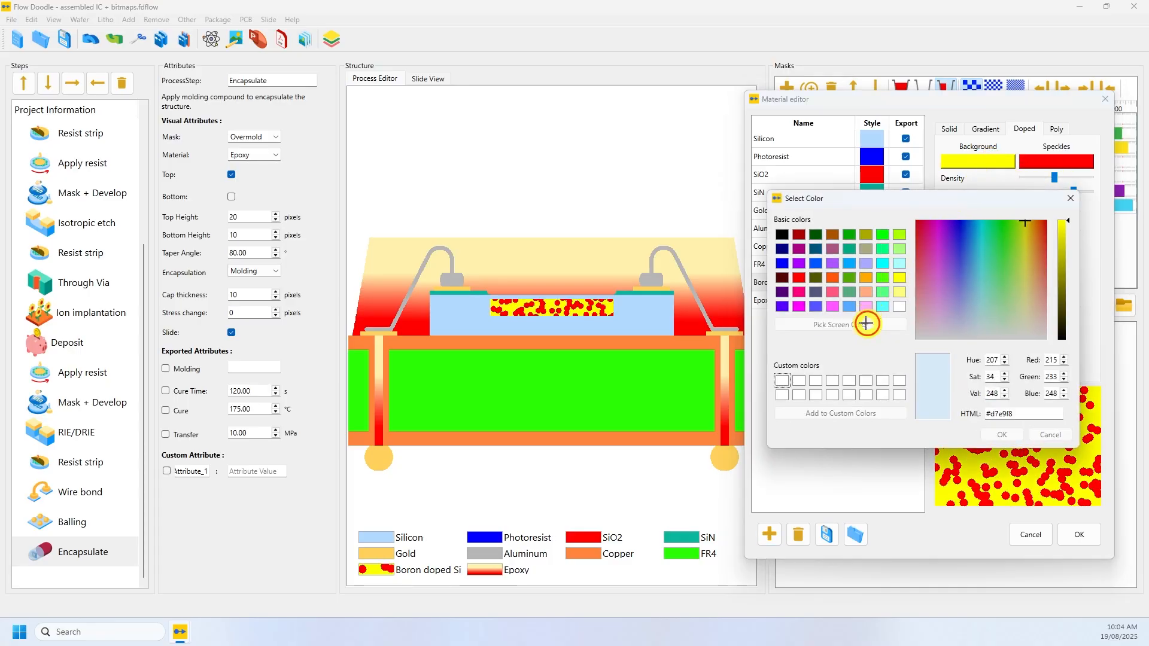
left_click(642, 314)
left_click(1001, 435)
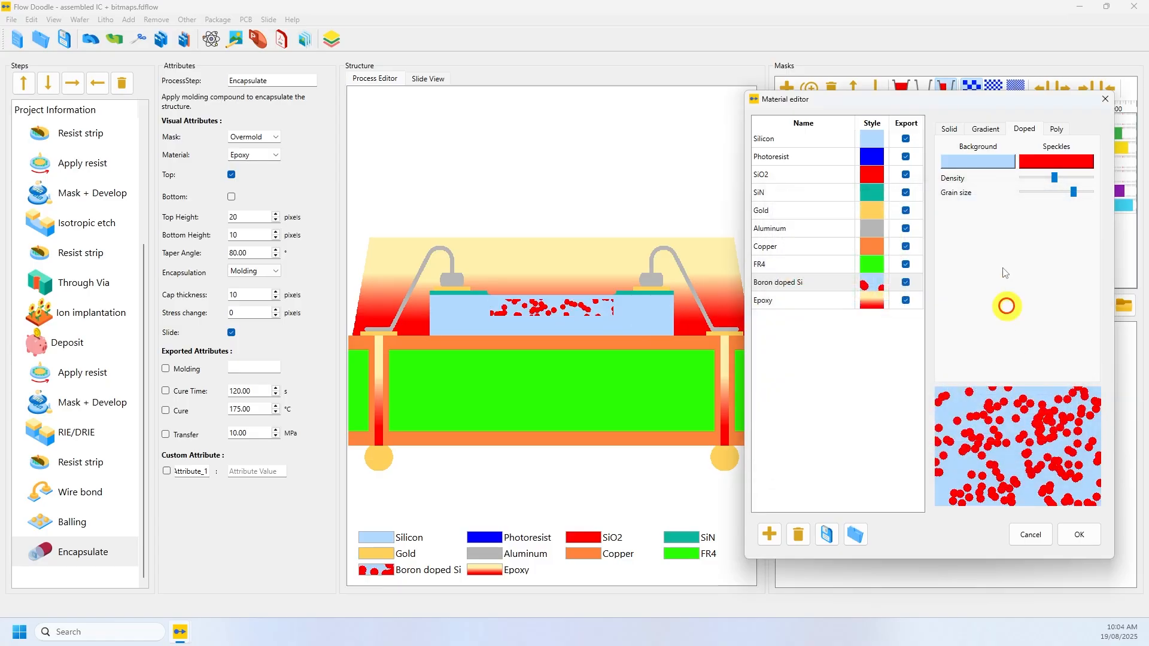
mouse_move(1055, 177)
left_mouse_down()
mouse_move(1020, 177)
mouse_move(1021, 192)
mouse_move(1055, 180)
mouse_move(1032, 178)
left_mouse_up()
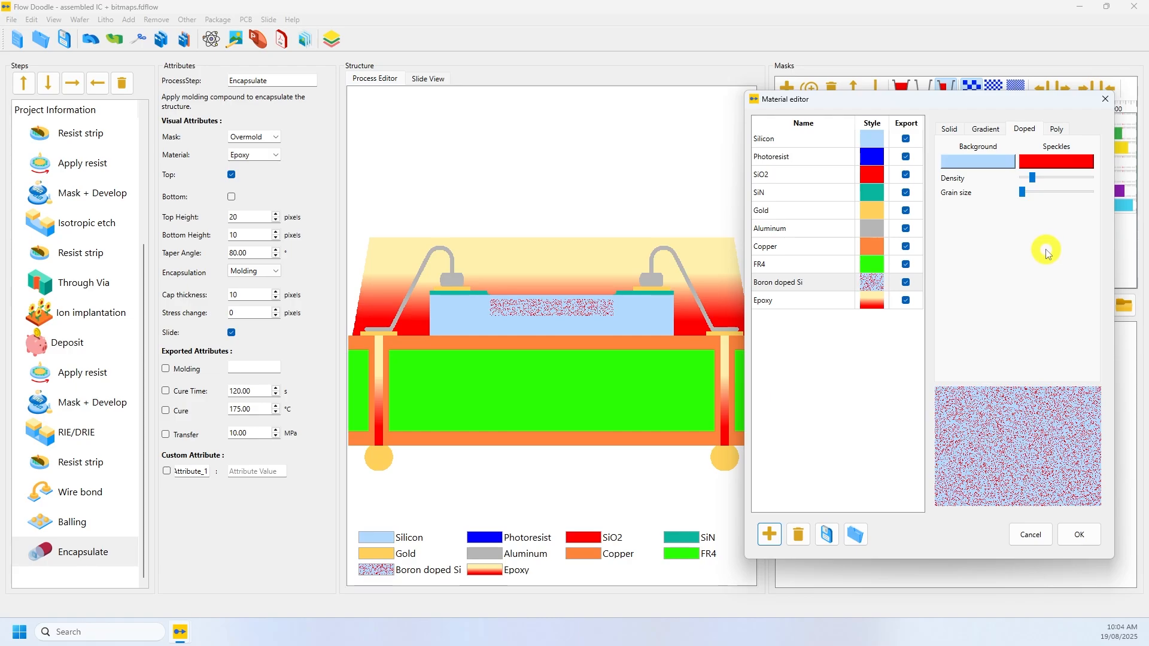
Step: Apply the Poly style to the FR4 material and increase its grain size to the maximum
left_click(872, 263)
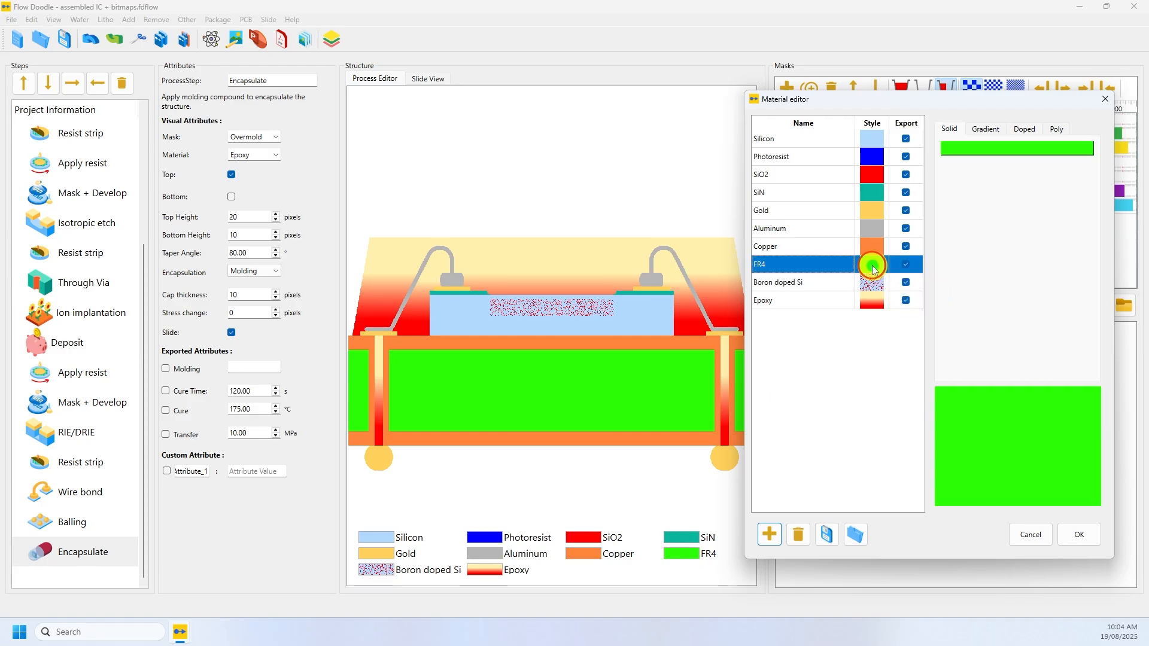
left_click(1056, 130)
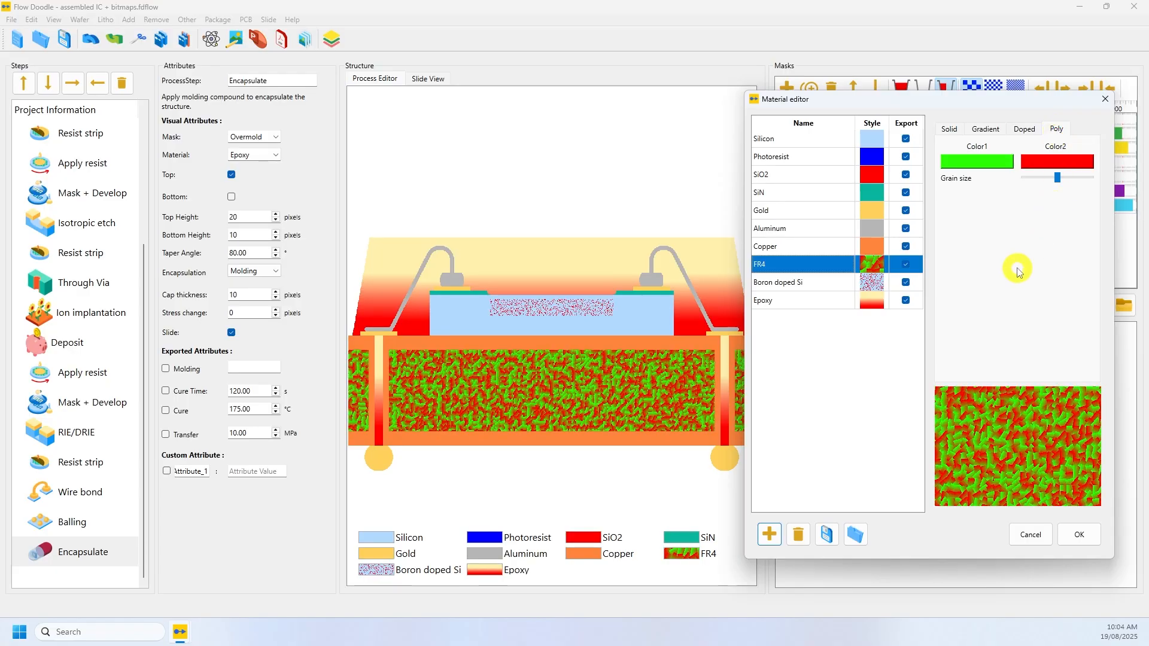
left_click(1057, 177)
left_click_drag(1097, 182, 1101, 186)
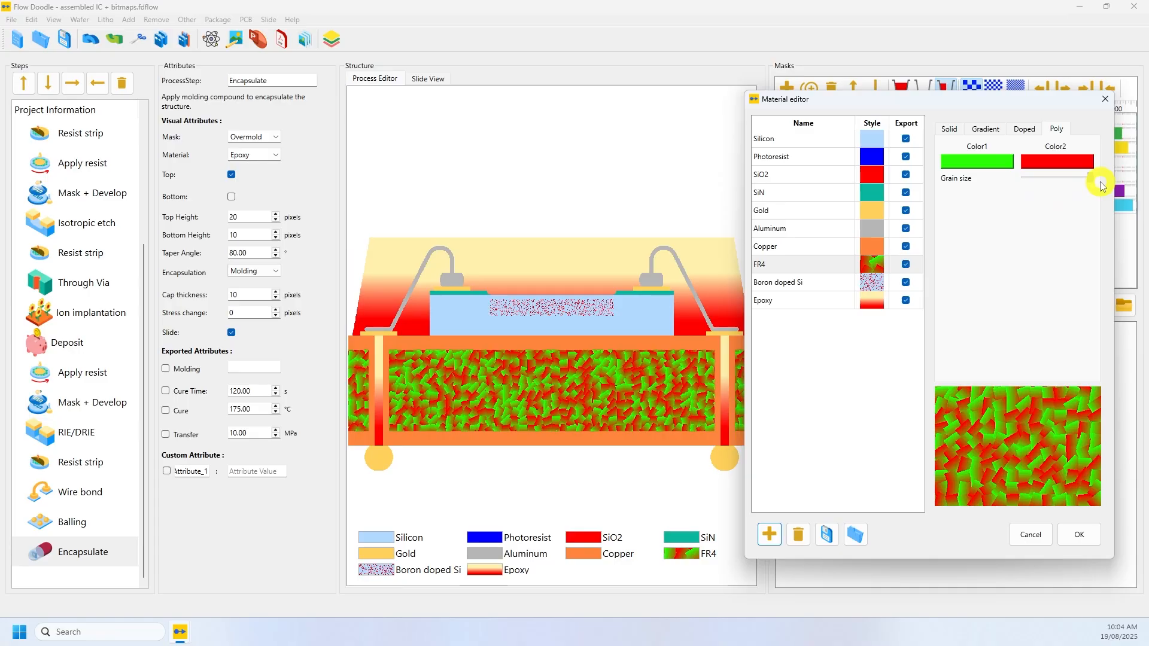
Step: Set the first color of the FR4 poly fill to blue and apply it, and widen the mask list to fit the full mask names
left_click(994, 161)
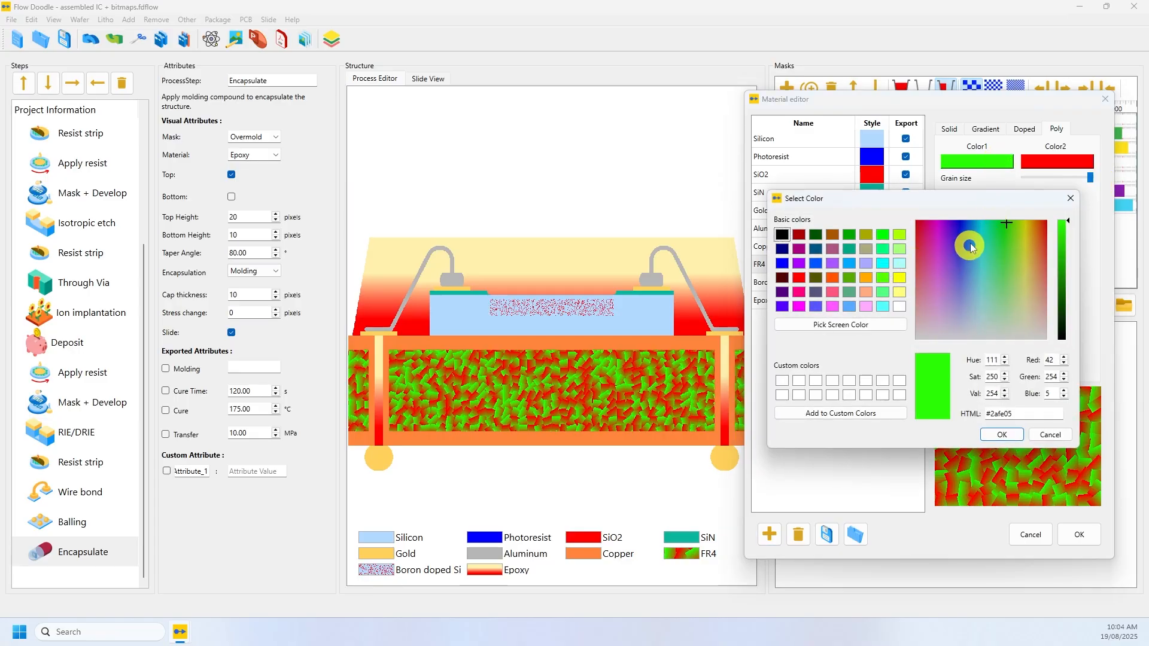
left_click(959, 228)
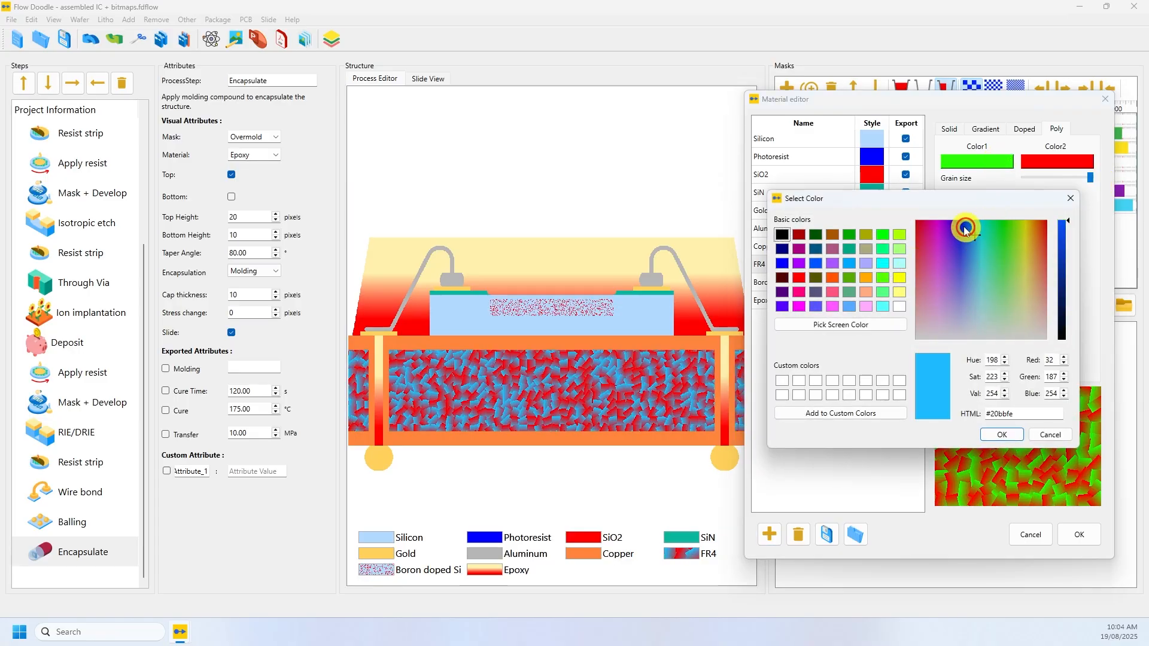
left_click(1000, 435)
left_click(1080, 535)
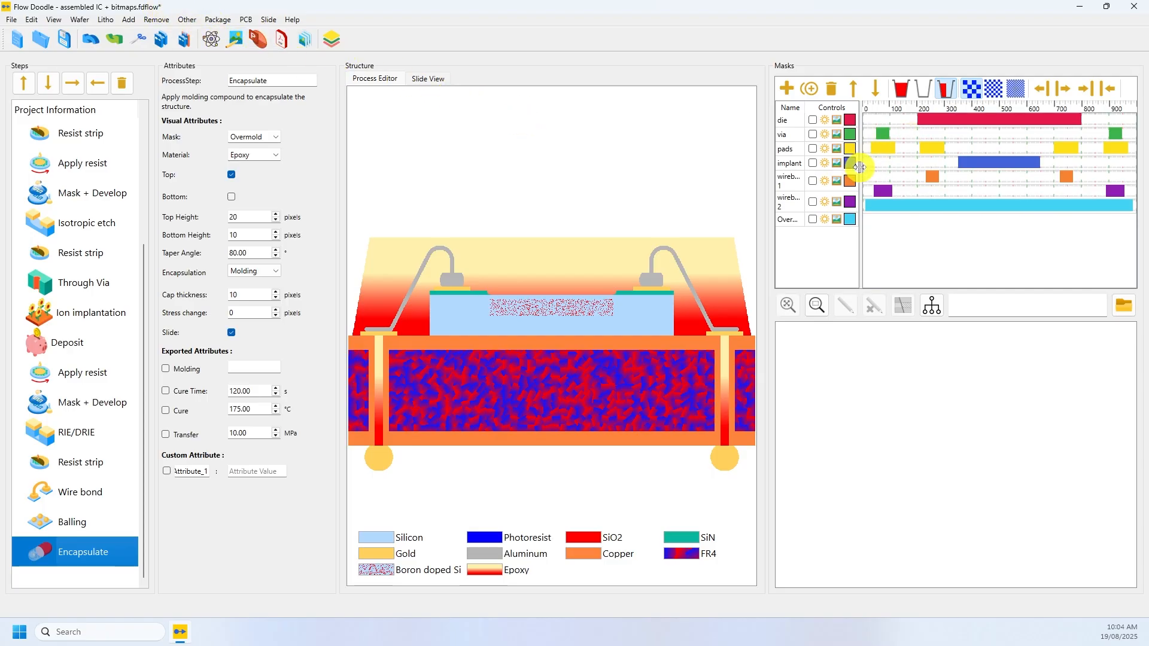
left_click_drag(861, 165, 888, 174)
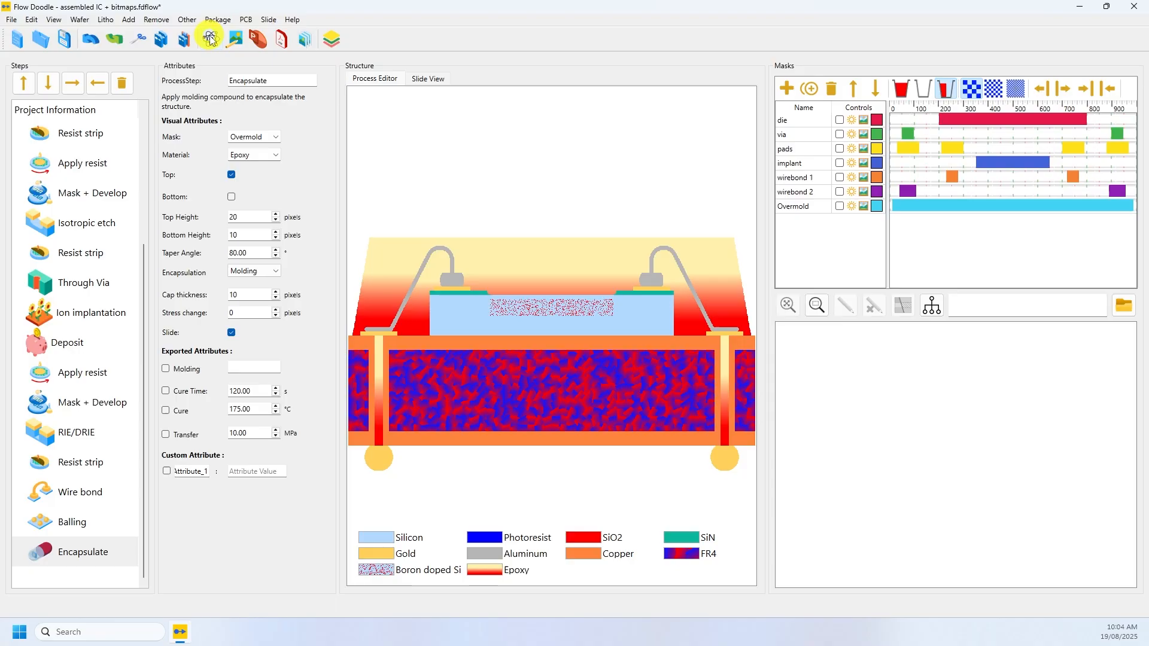
Step: Save the current materials from the material editor to material list 1.fdmat, replacing the existing file
left_click(258, 39)
mouse_move(586, 71)
left_mouse_down()
mouse_move(975, 85)
mouse_move(939, 85)
mouse_move(953, 88)
left_mouse_up()
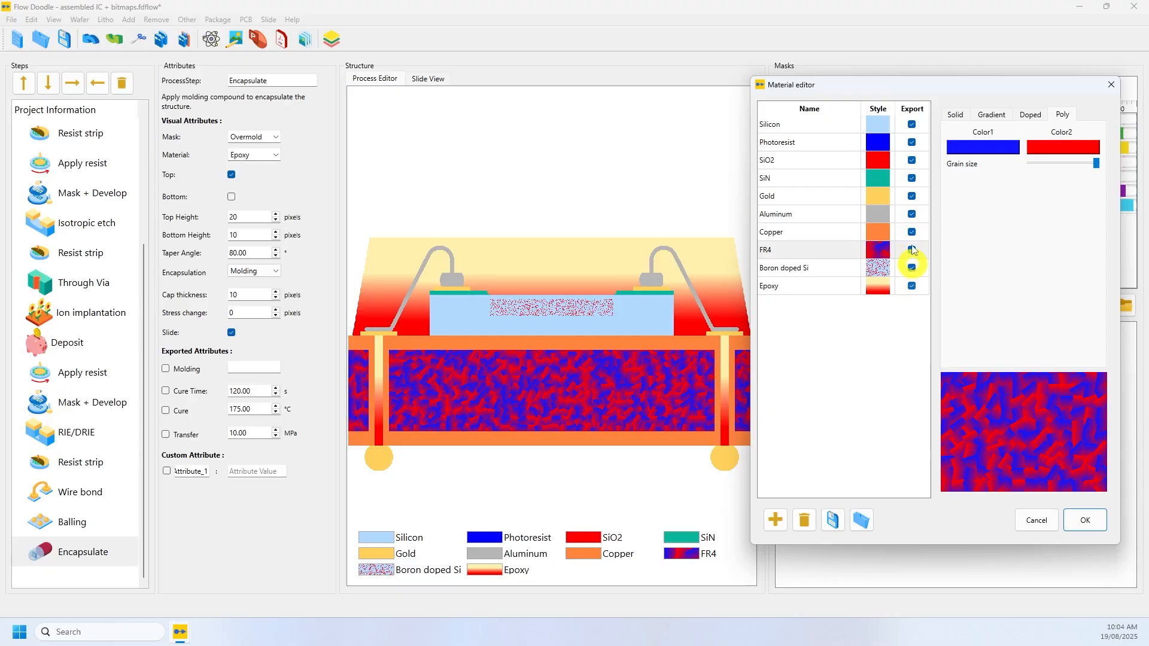
left_click(832, 524)
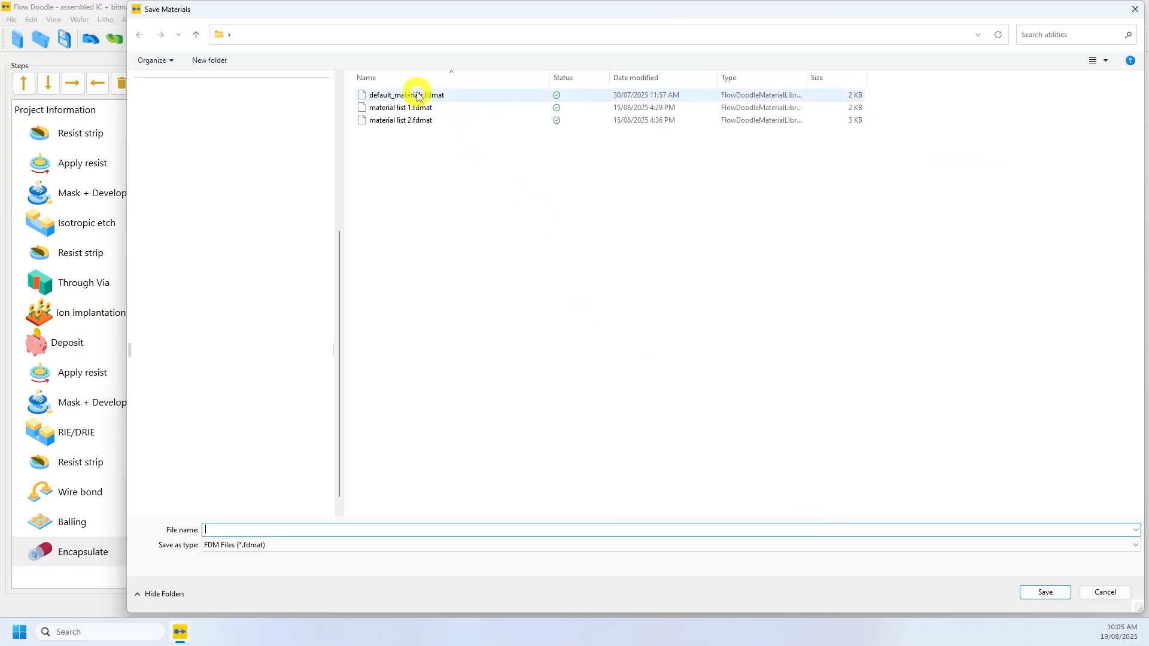
left_click(413, 109)
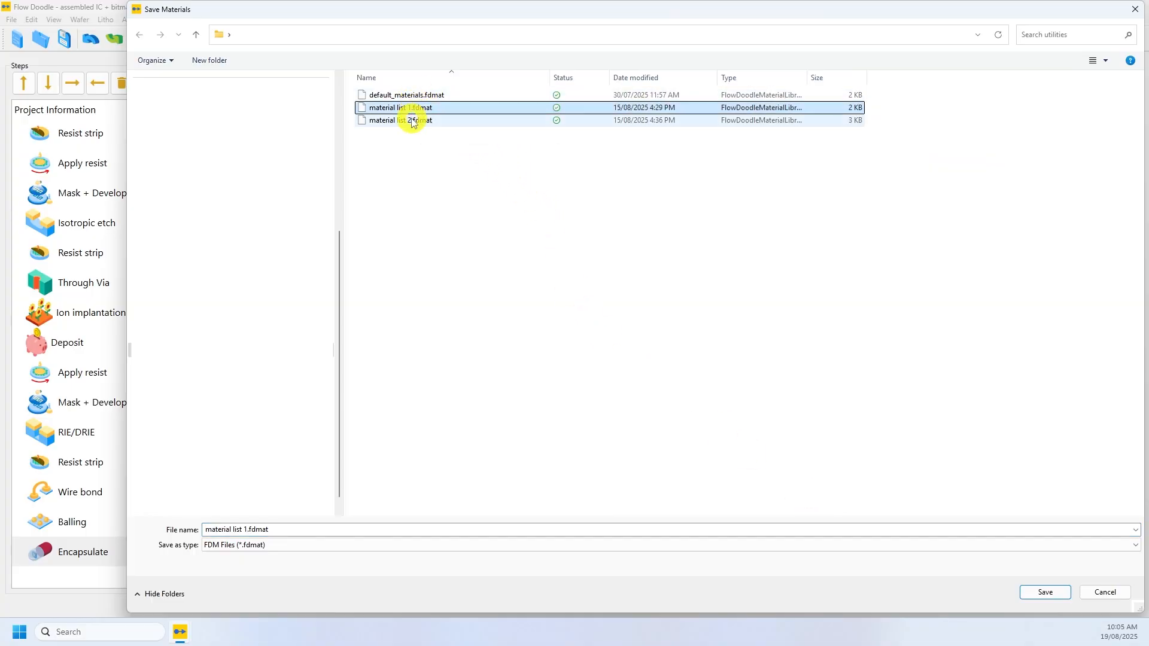
left_click(410, 119)
double_click(420, 107)
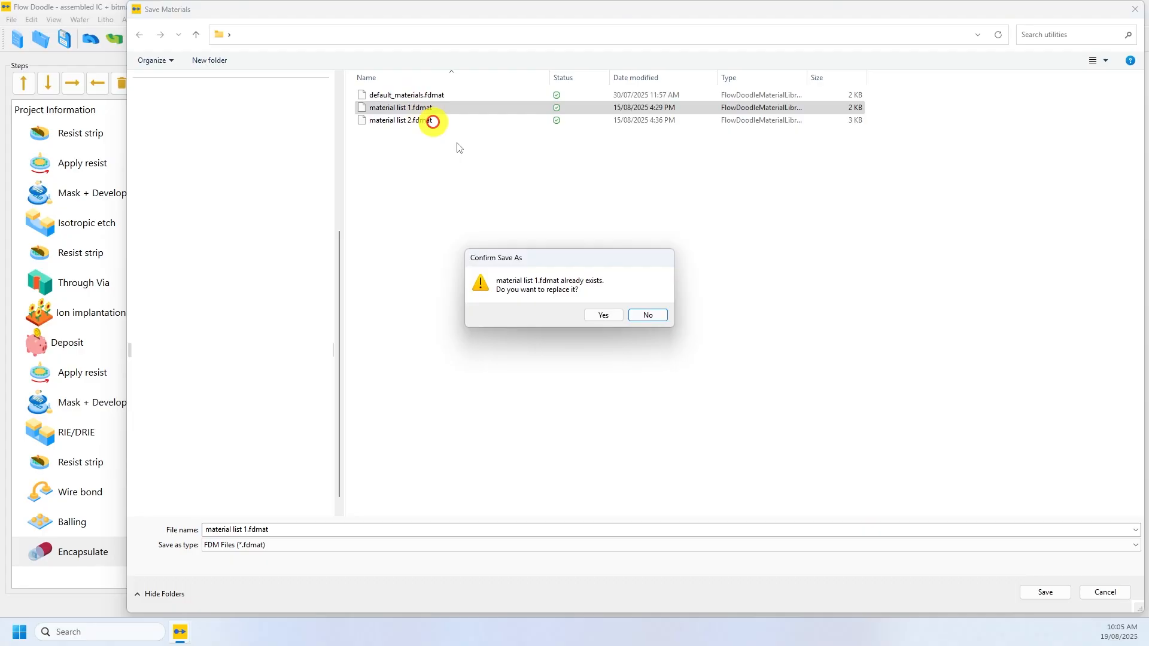
left_click(606, 315)
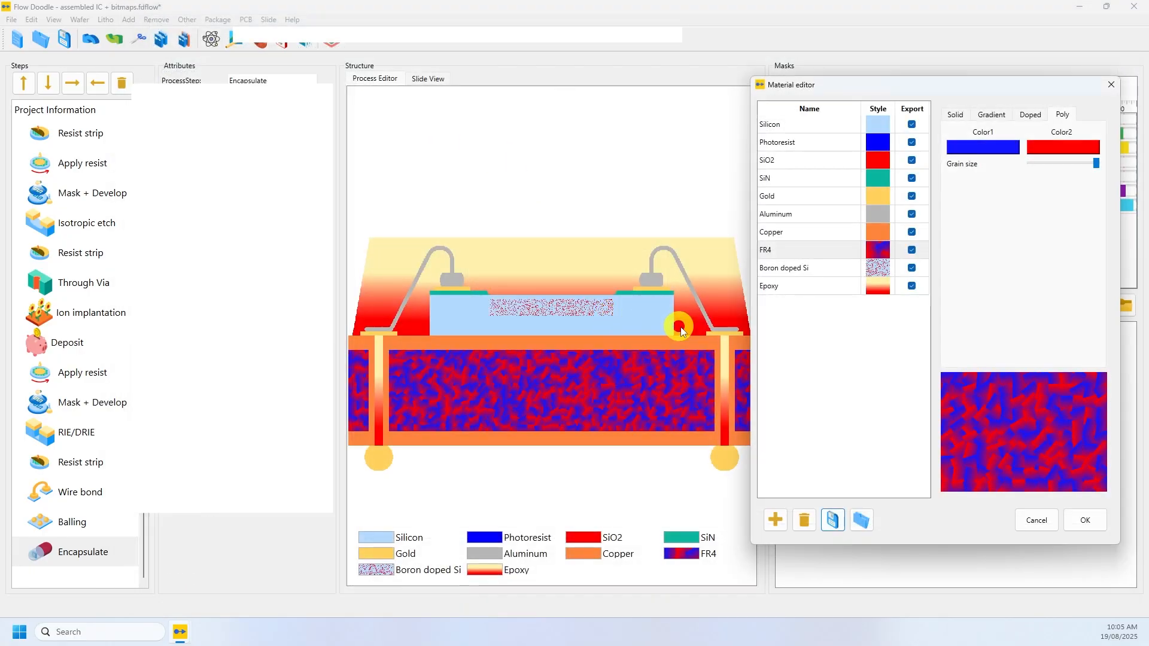
Step: Load the materials from material list 2.fdmat into the material editor and apply them to the structure
left_click(862, 520)
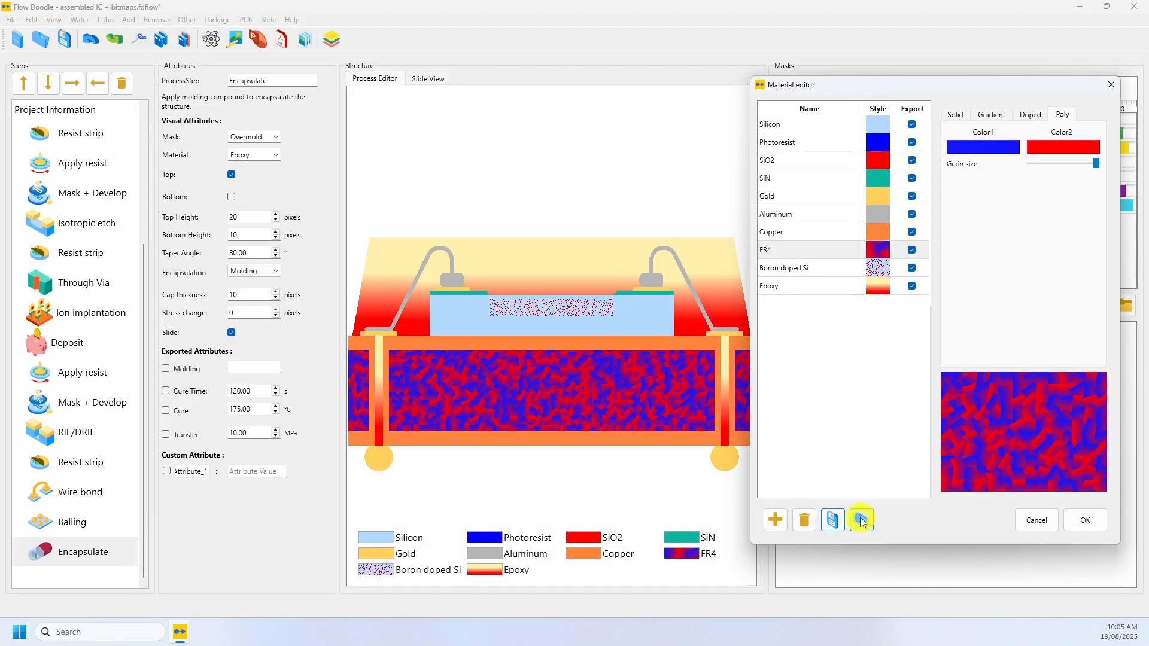
double_click(405, 118)
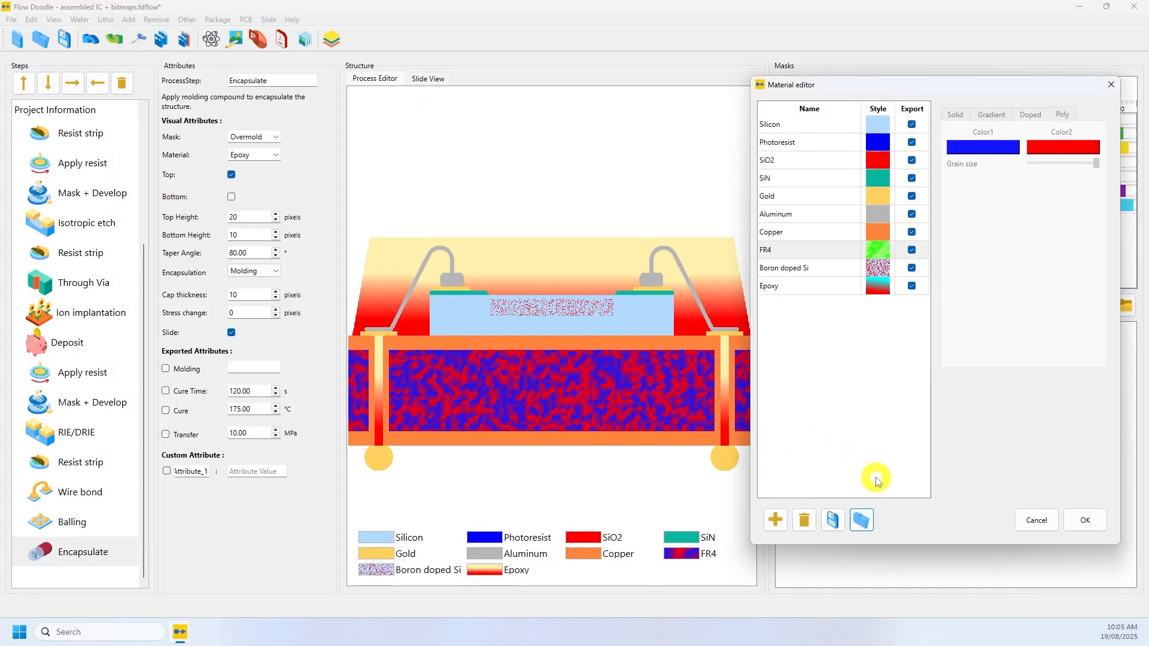
left_click(1086, 520)
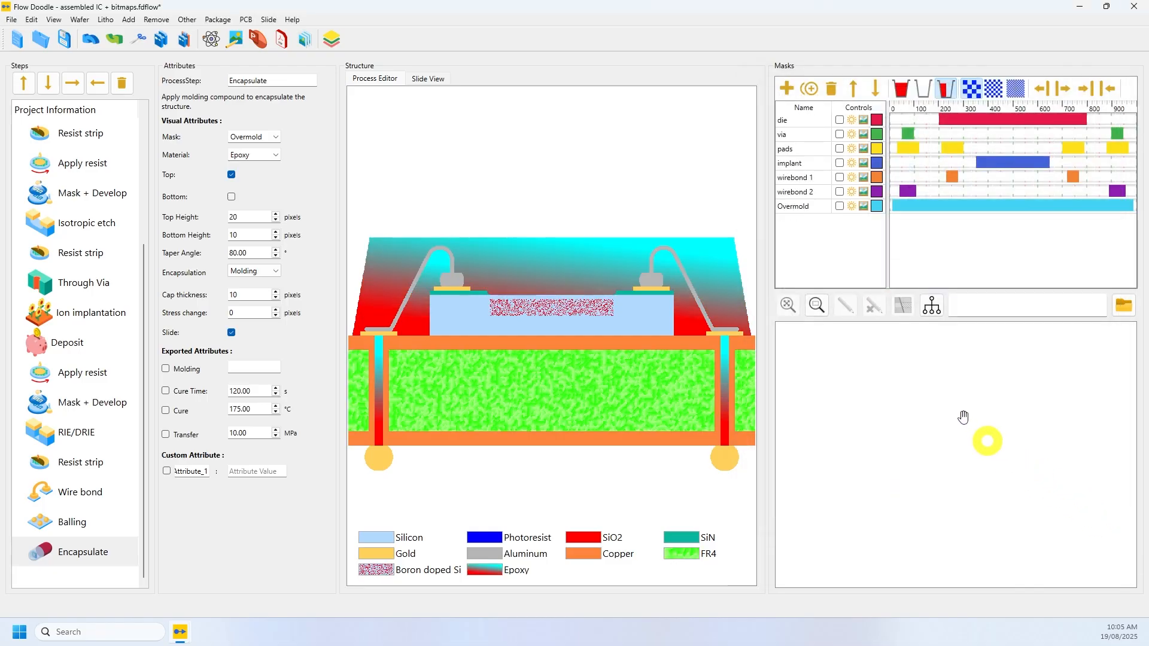